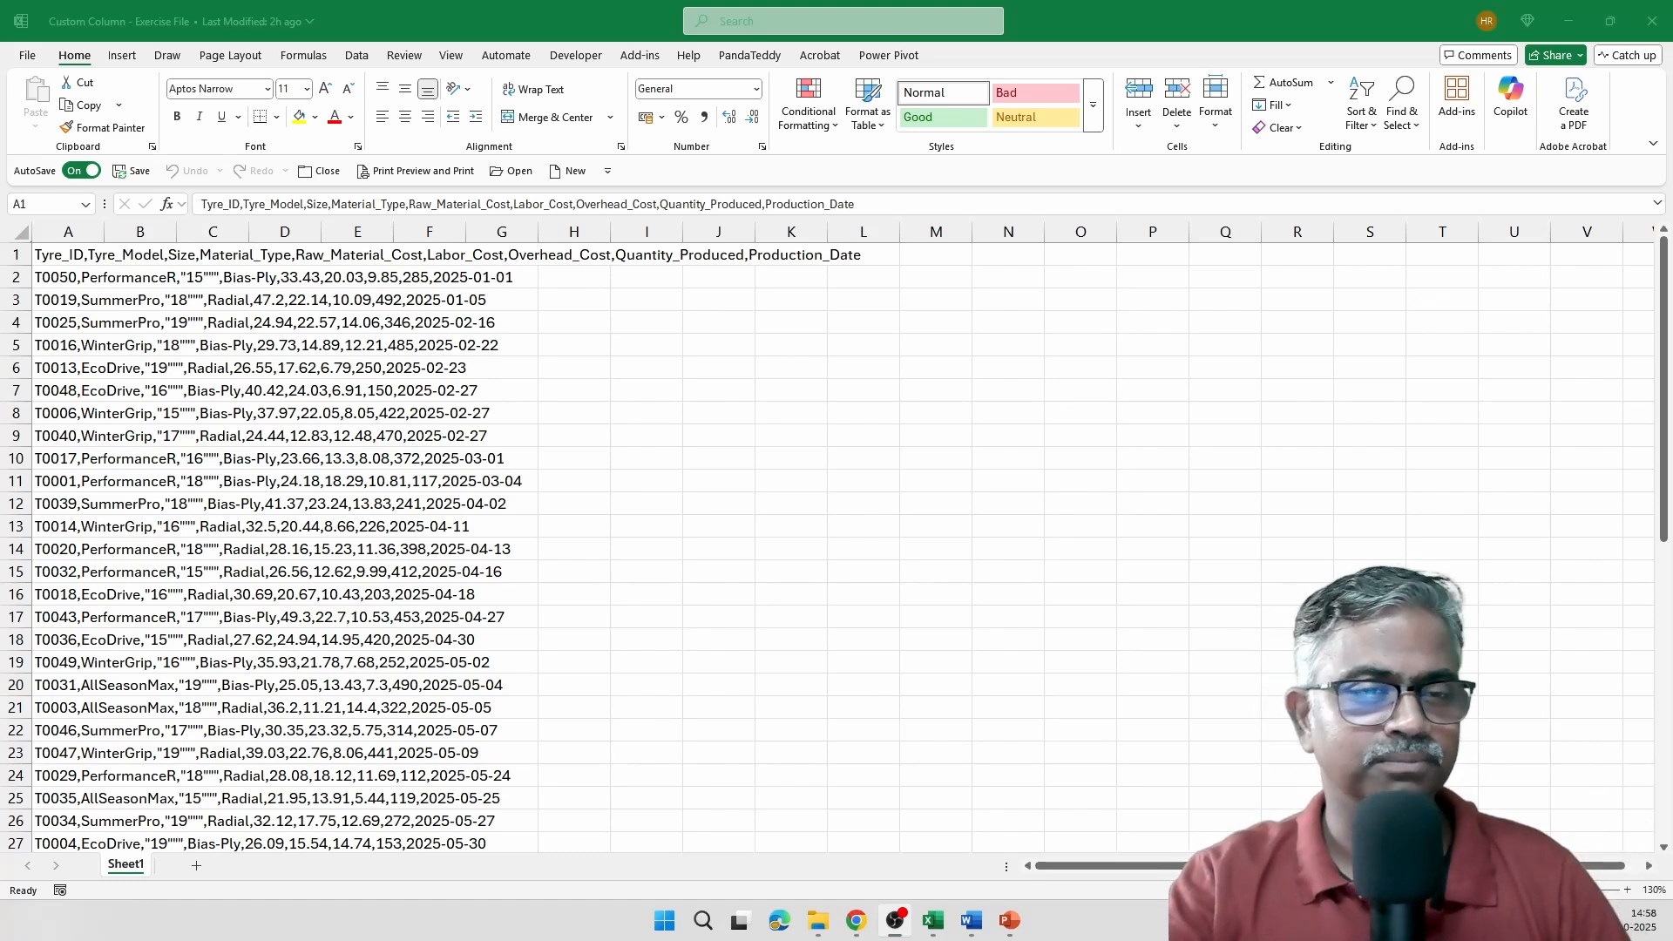
- Close the exercise workbook and launch the Power Query Editor from a blank workbook
left_click(322, 172)
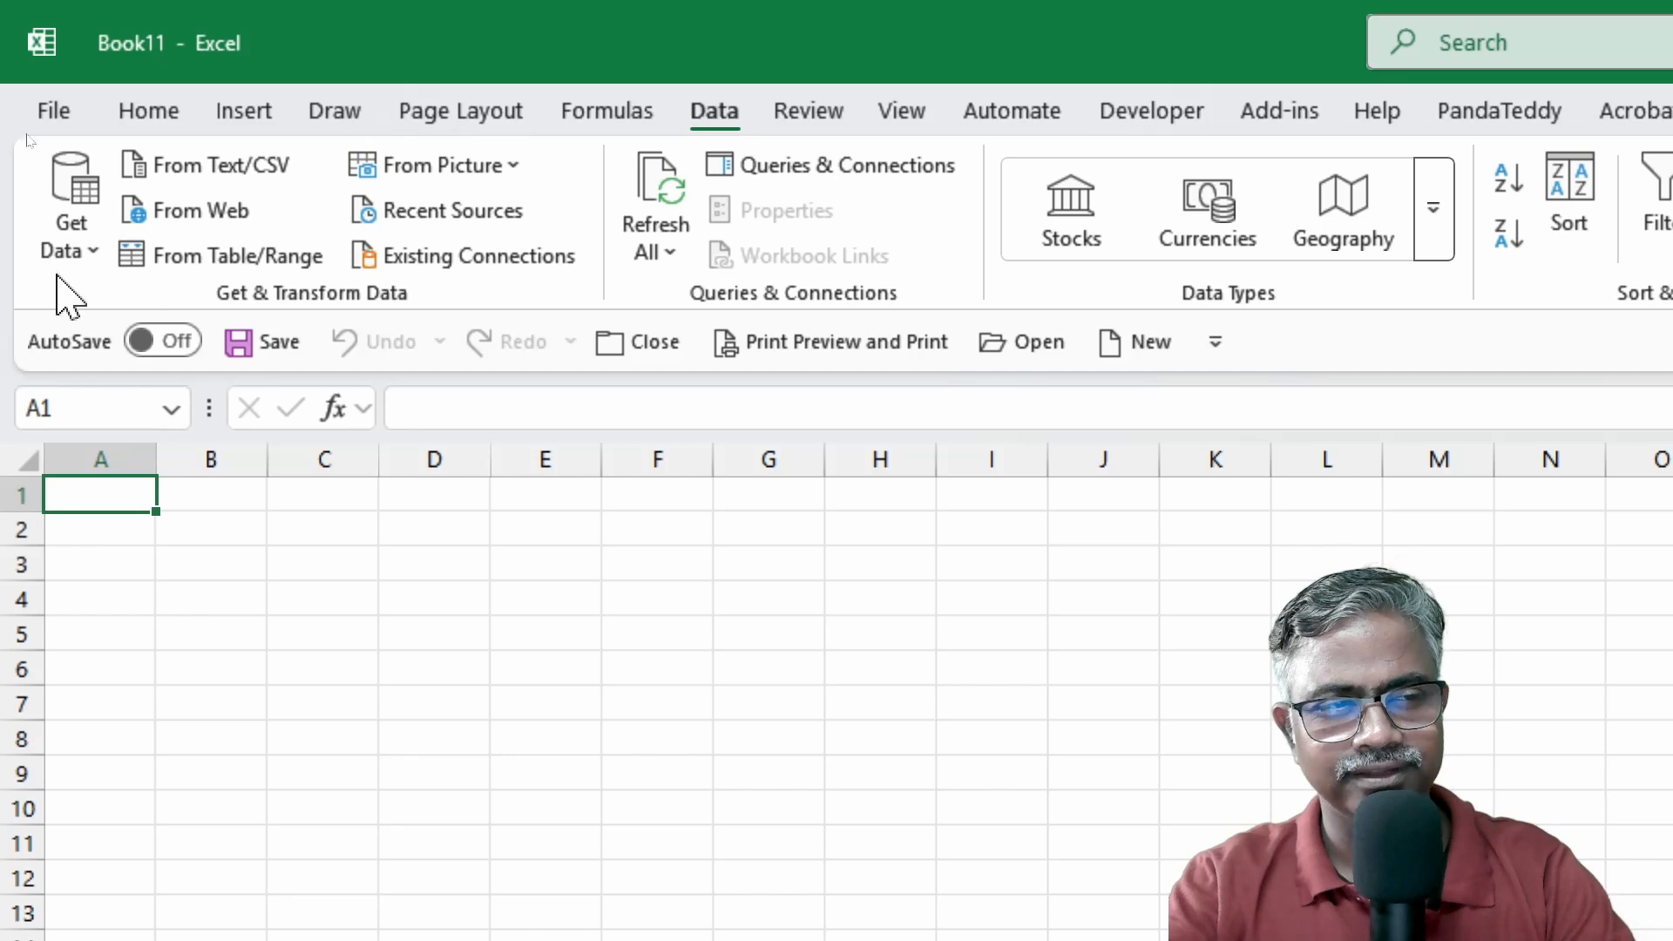
left_click(69, 244)
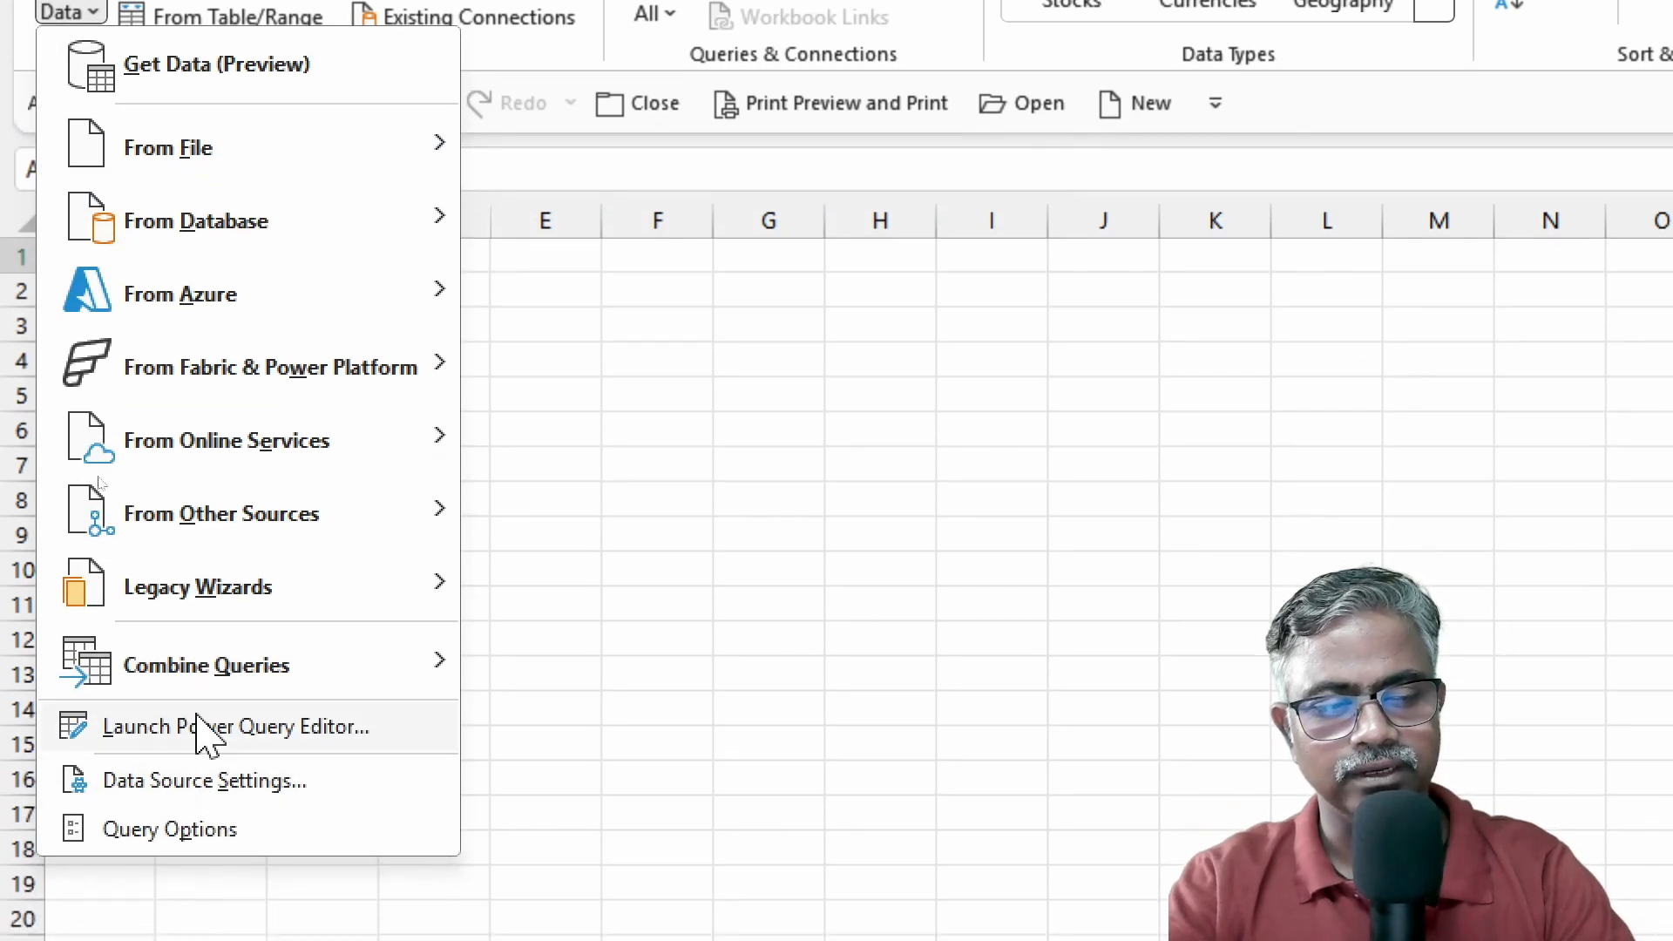
left_click(196, 716)
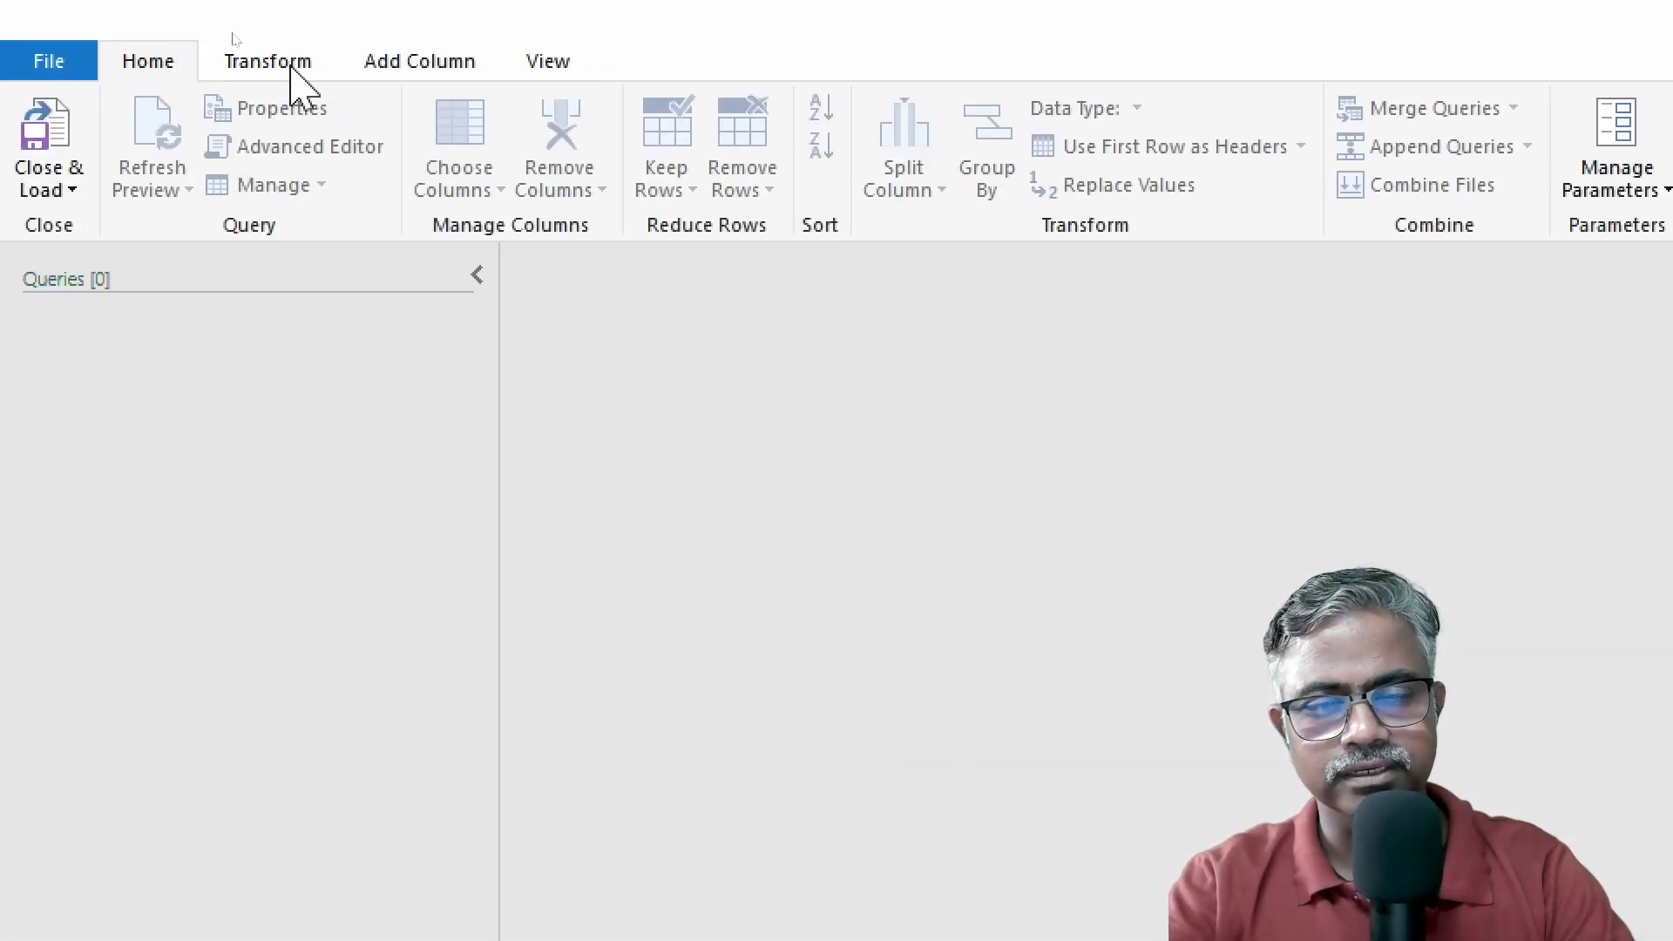
- Import Sheet1 from the Excel workbook "Custom Column - Exercise File" as a new query source
left_click(1359, 110)
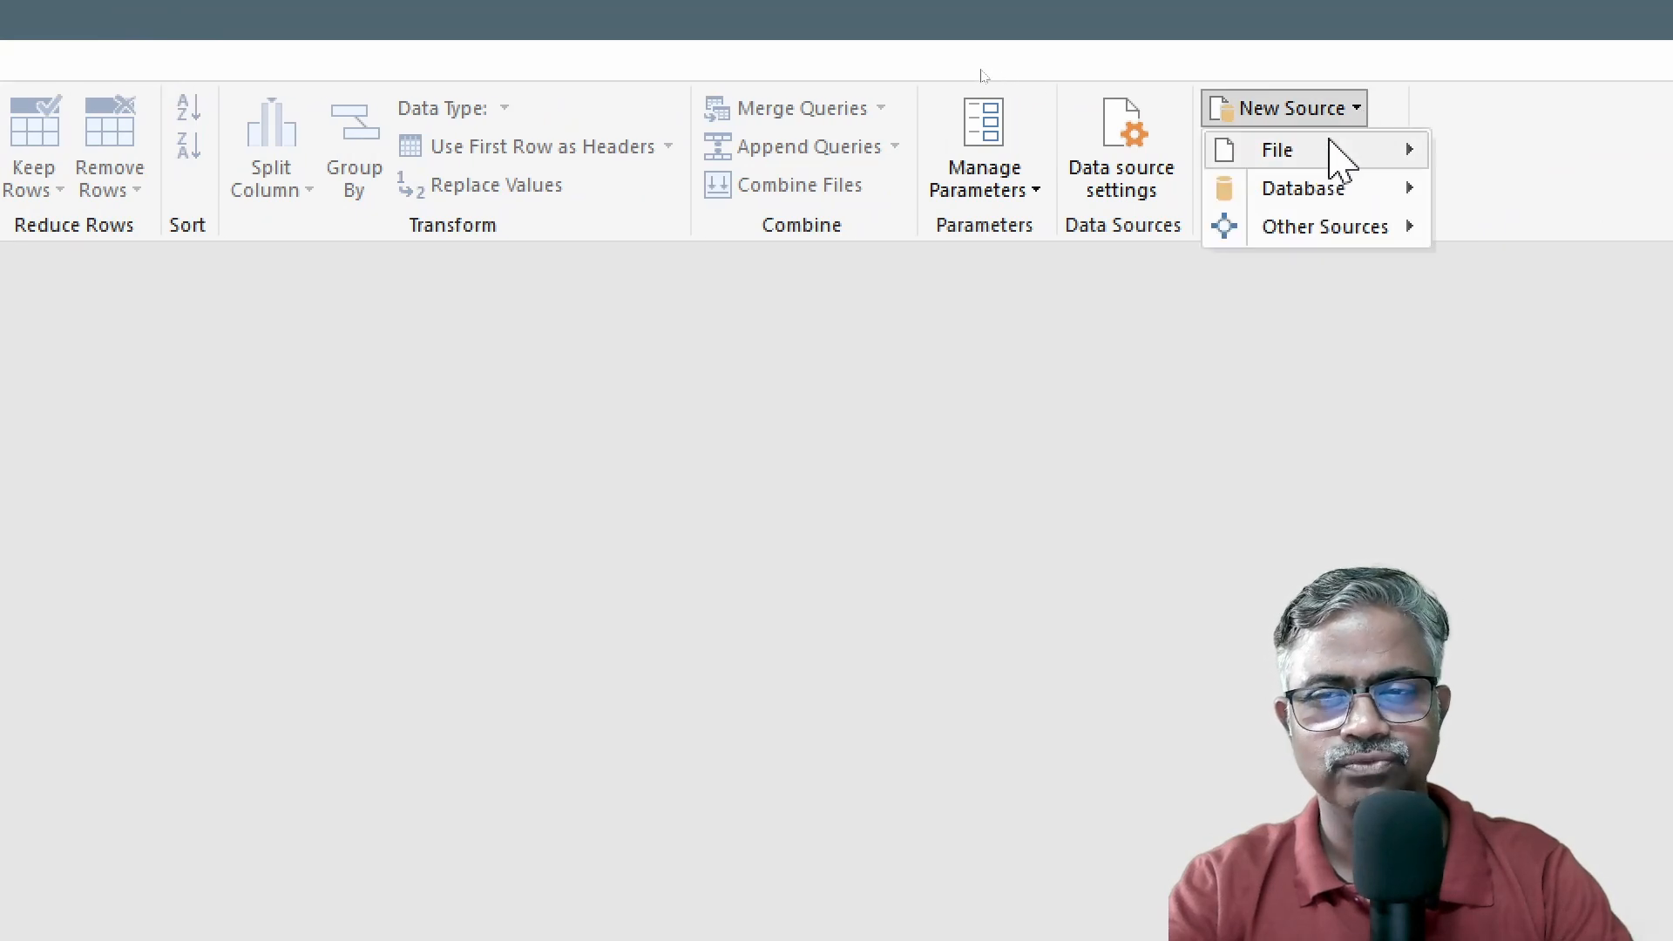
mouse_move(1330, 144)
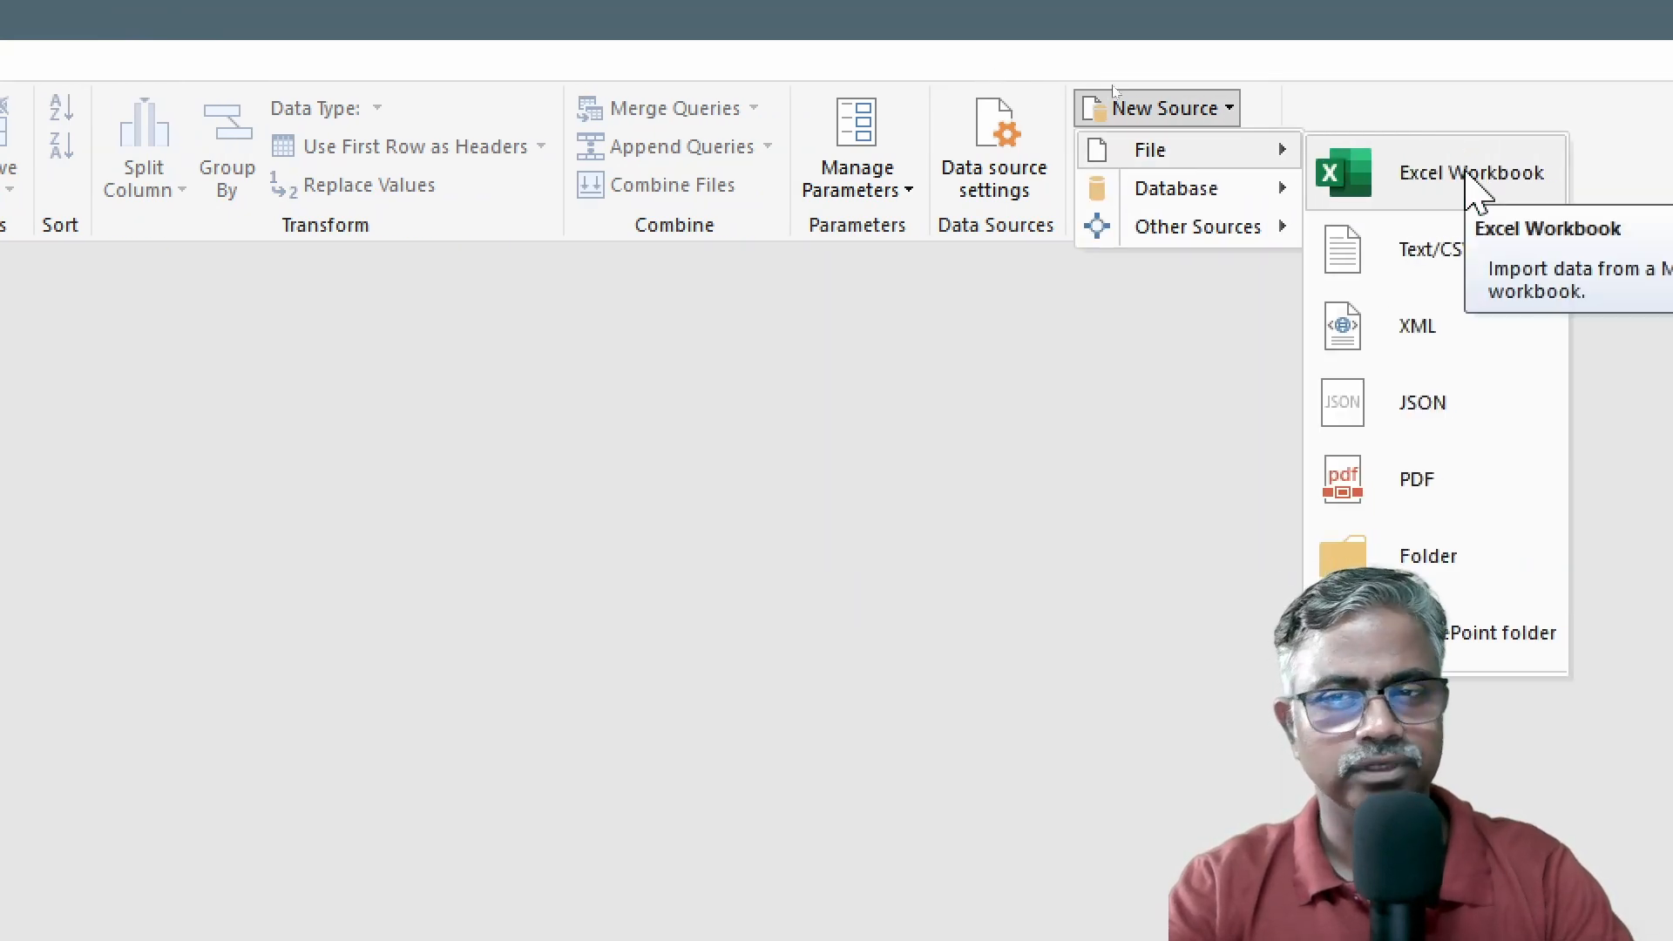
left_click(1472, 179)
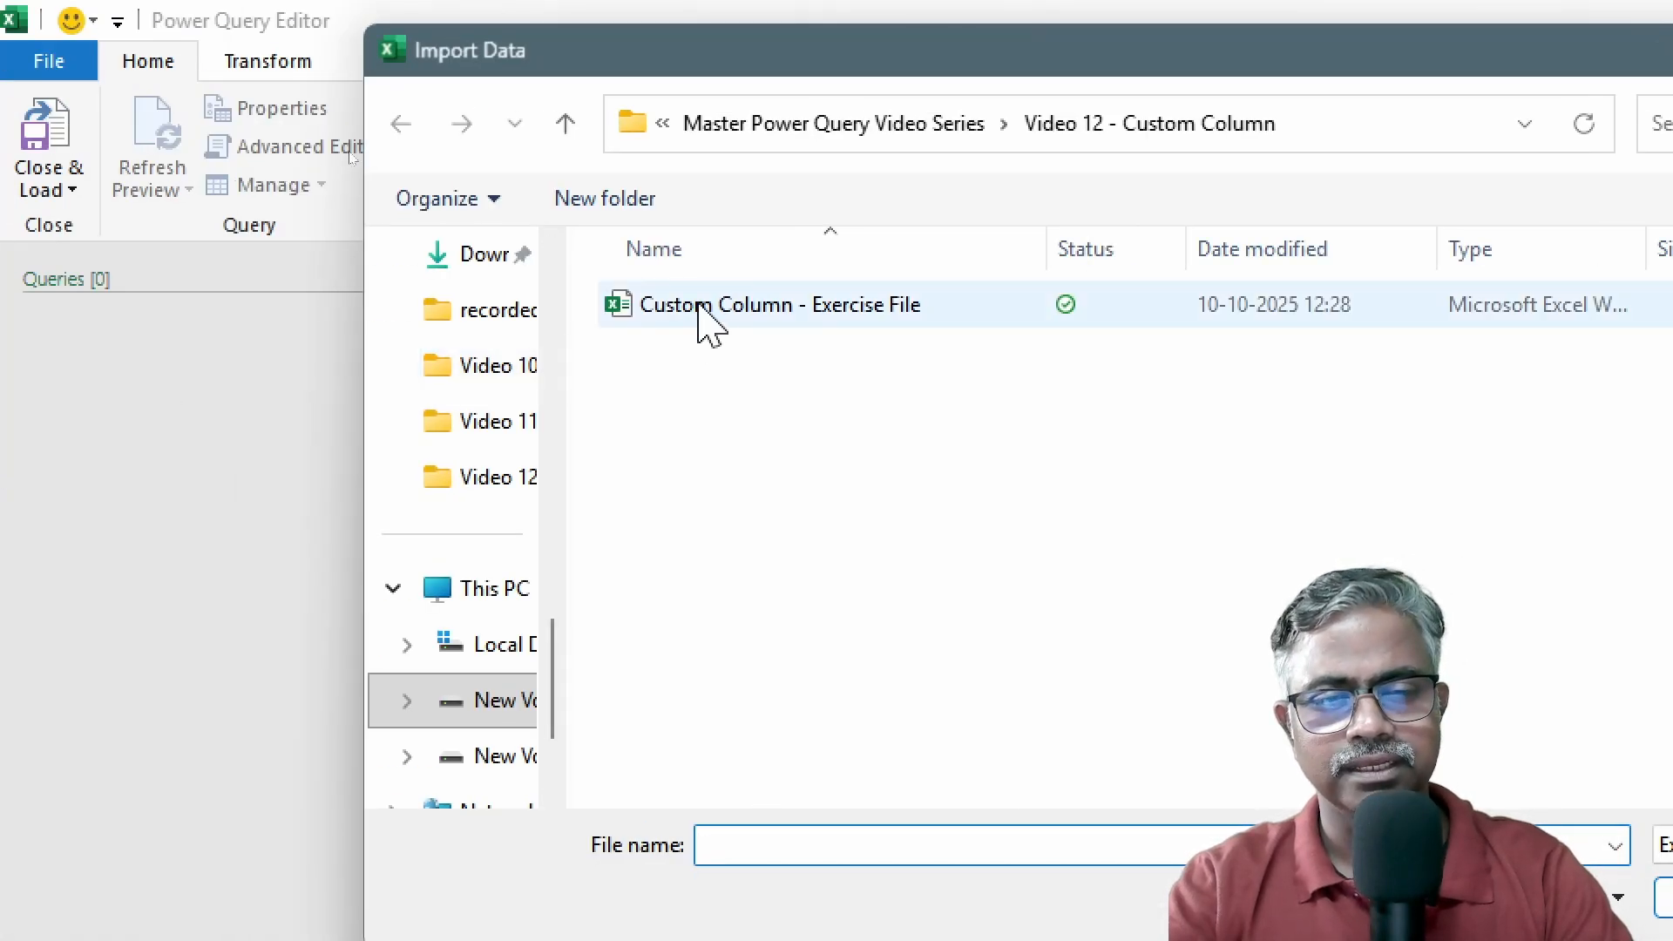
left_click(703, 325)
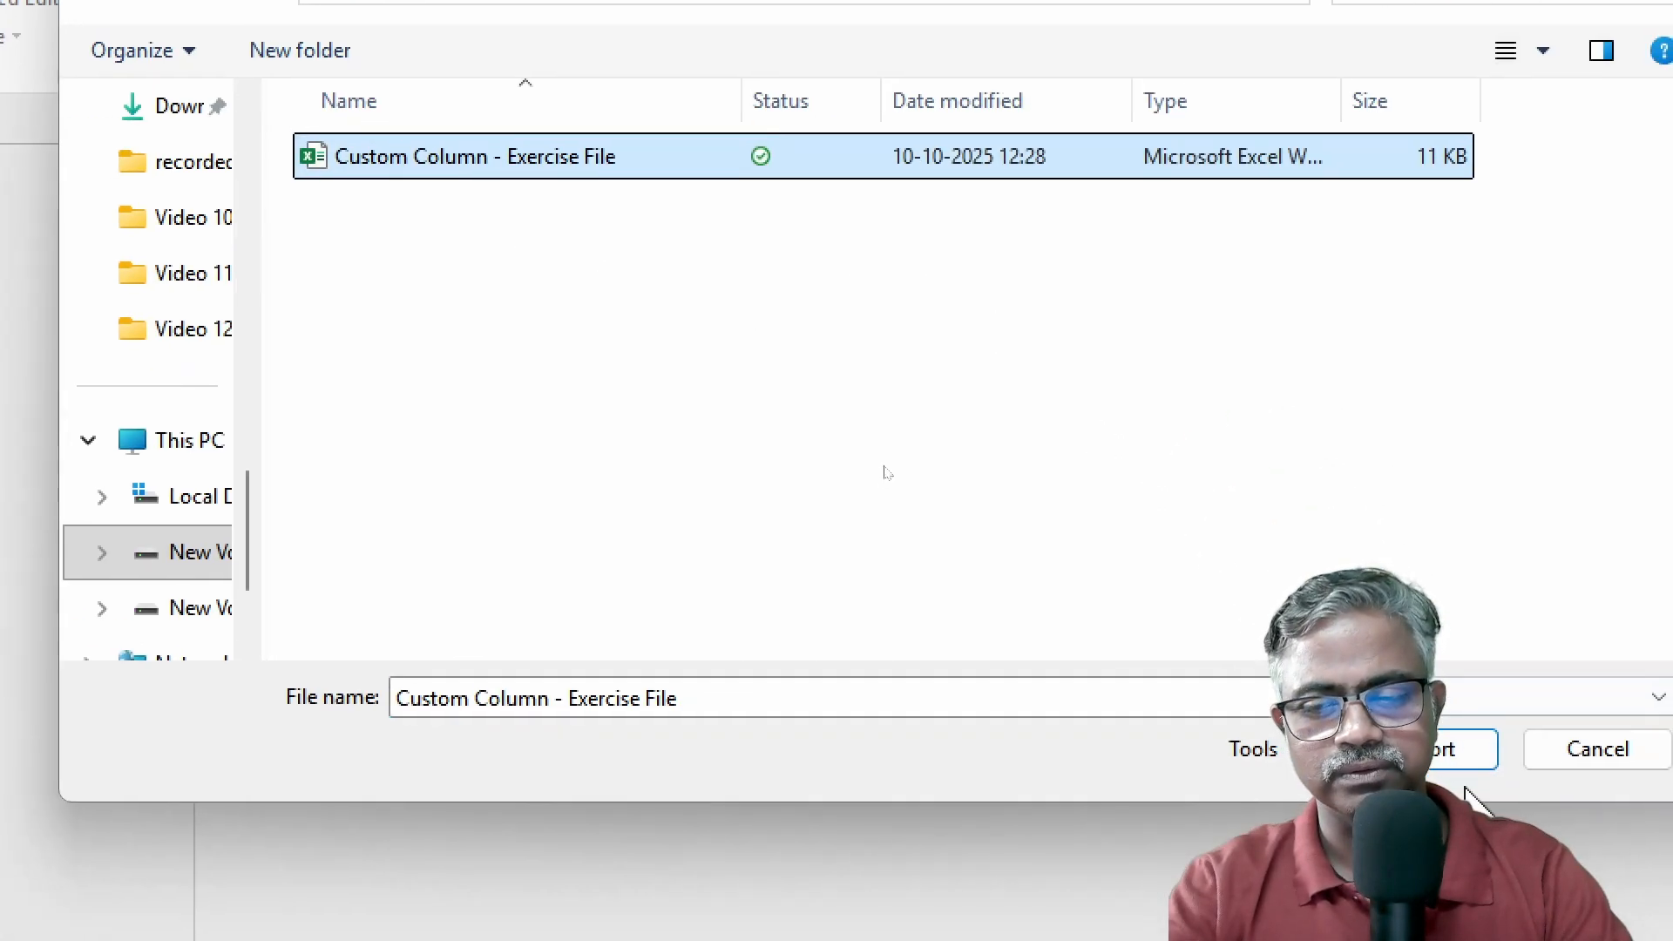
left_click(1449, 773)
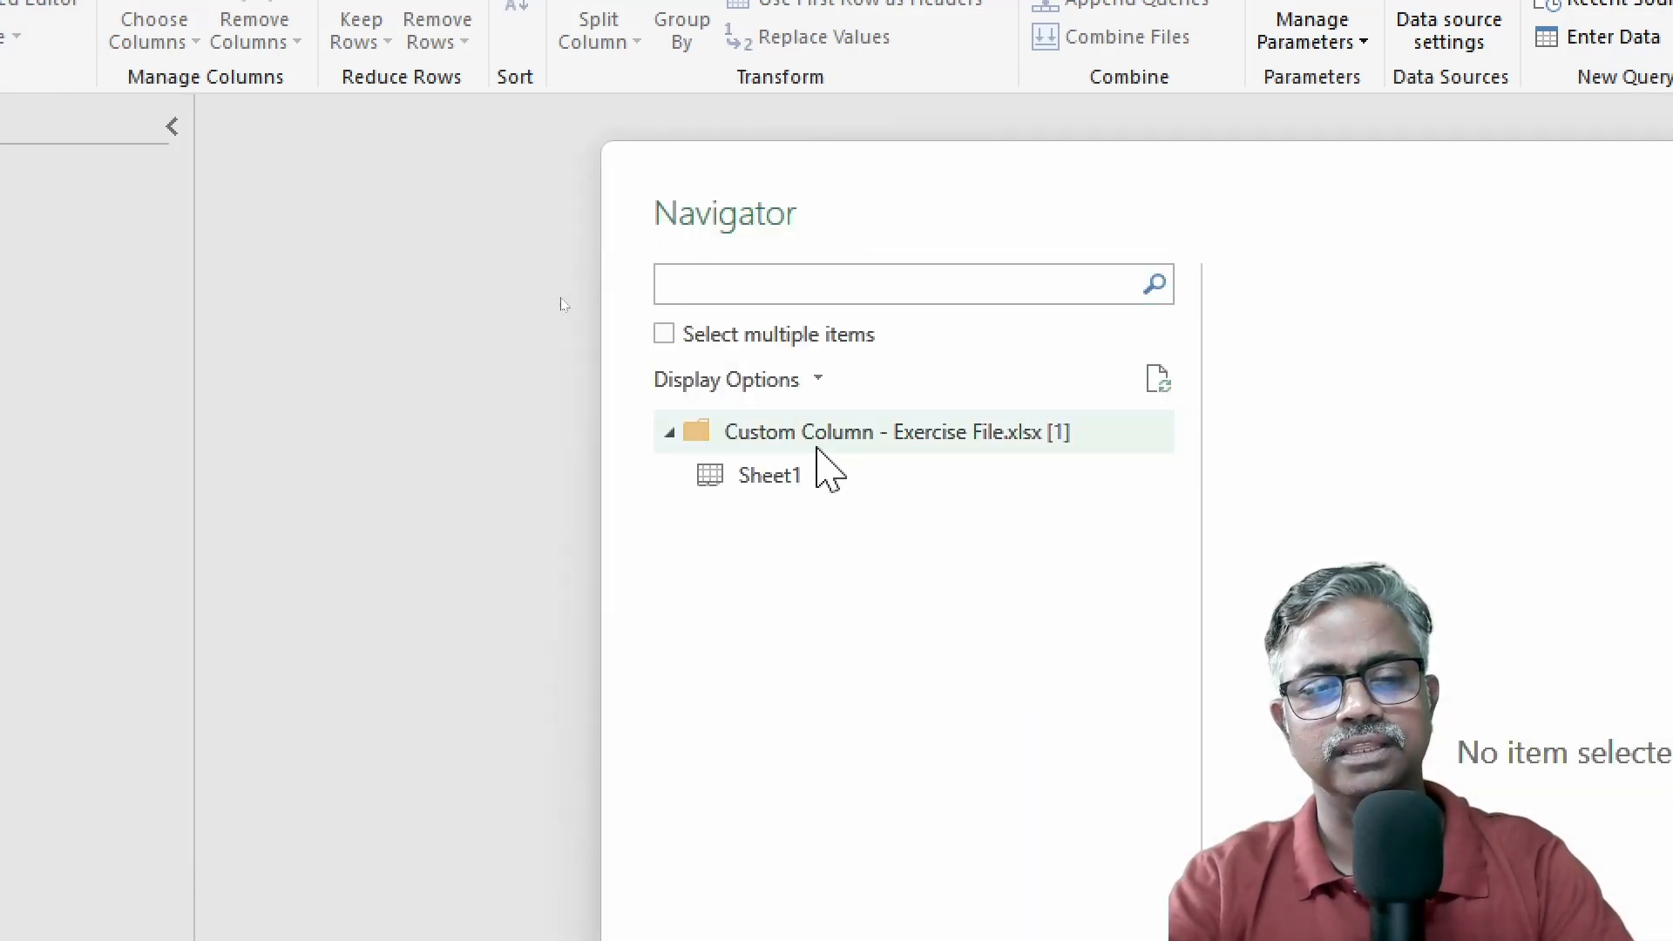
left_click(792, 476)
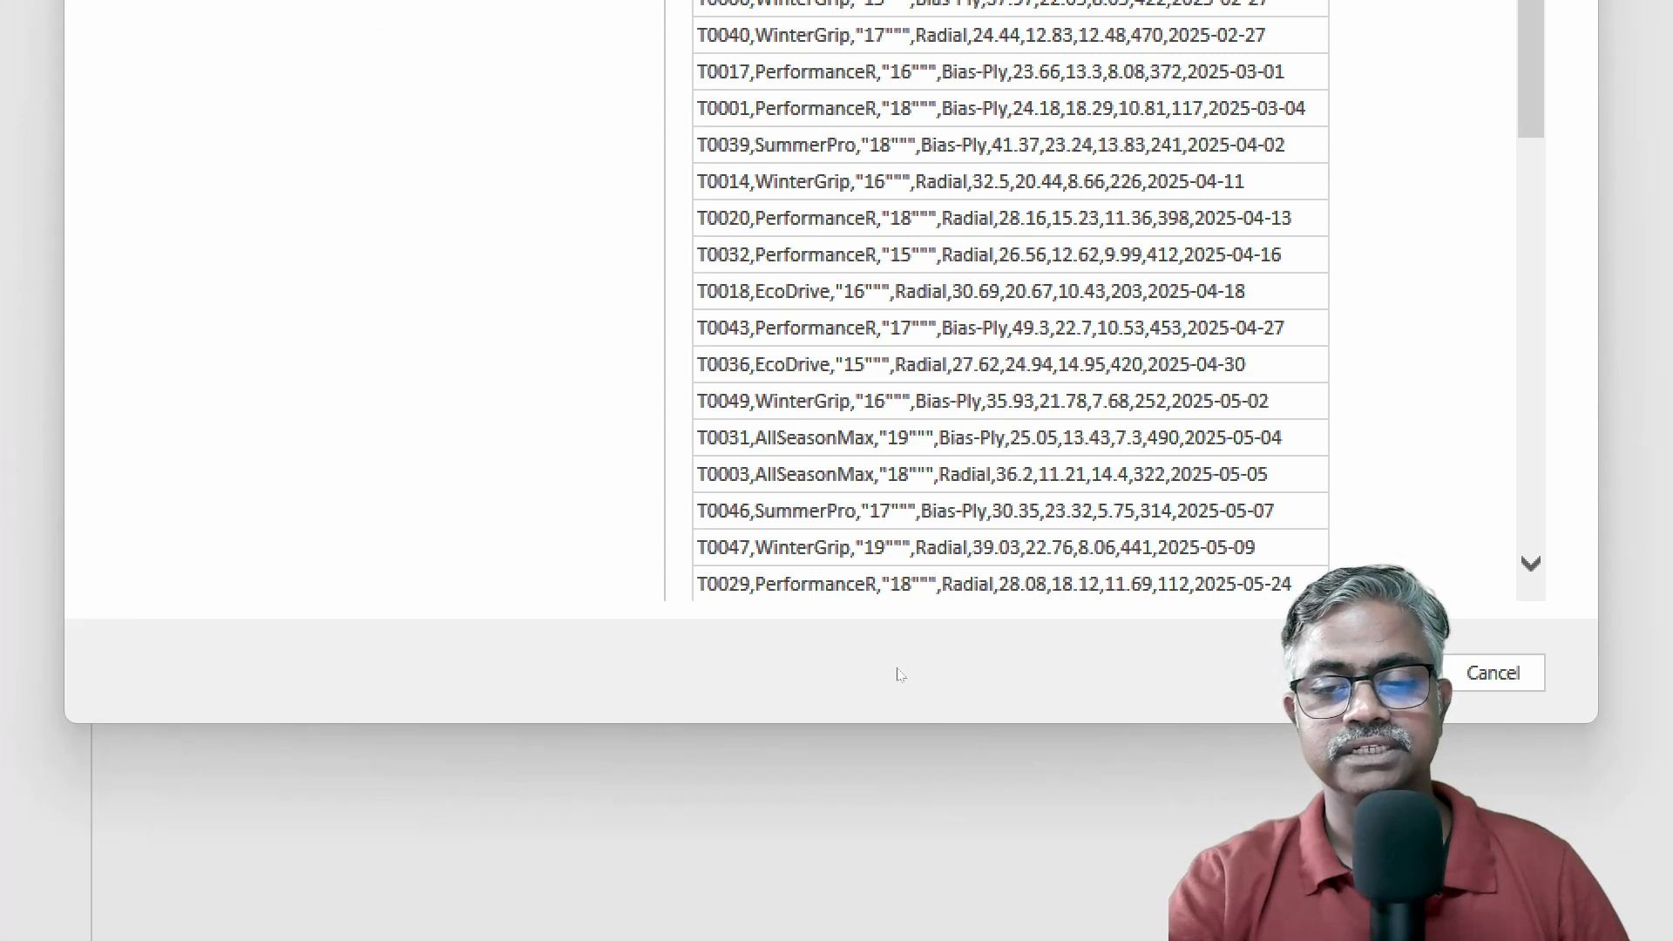
left_click(1375, 672)
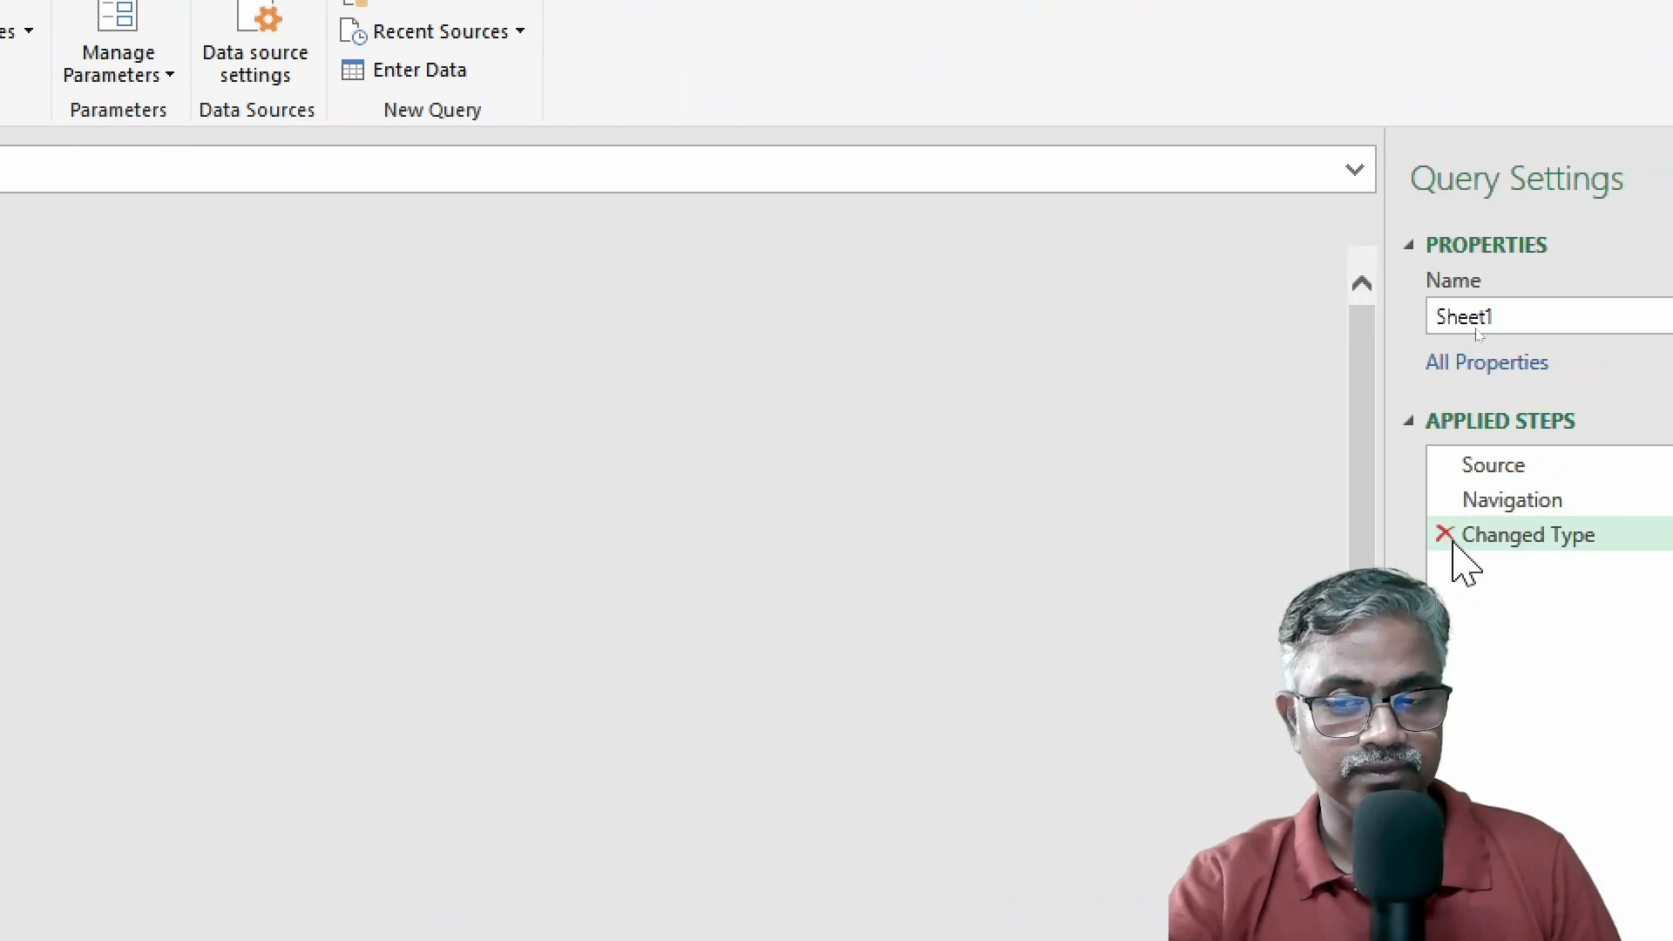
- Remove the query's Changed Type step and split Column1 by comma at each occurrence of the delimiter
left_click(1537, 534)
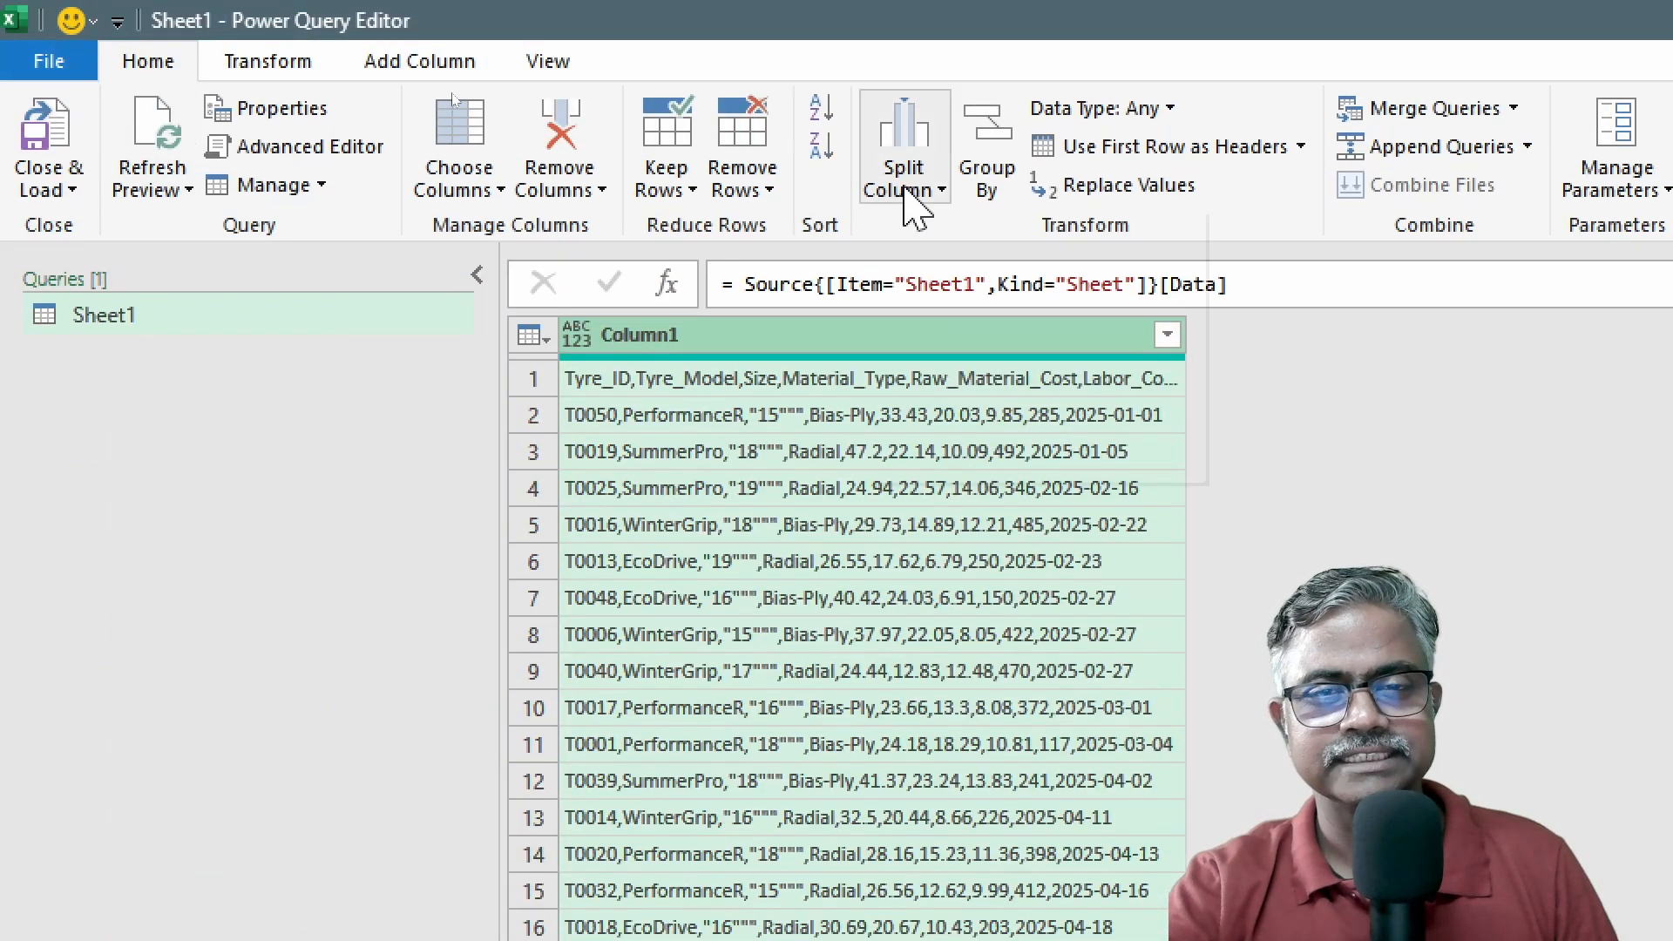
left_click(915, 190)
left_click(934, 225)
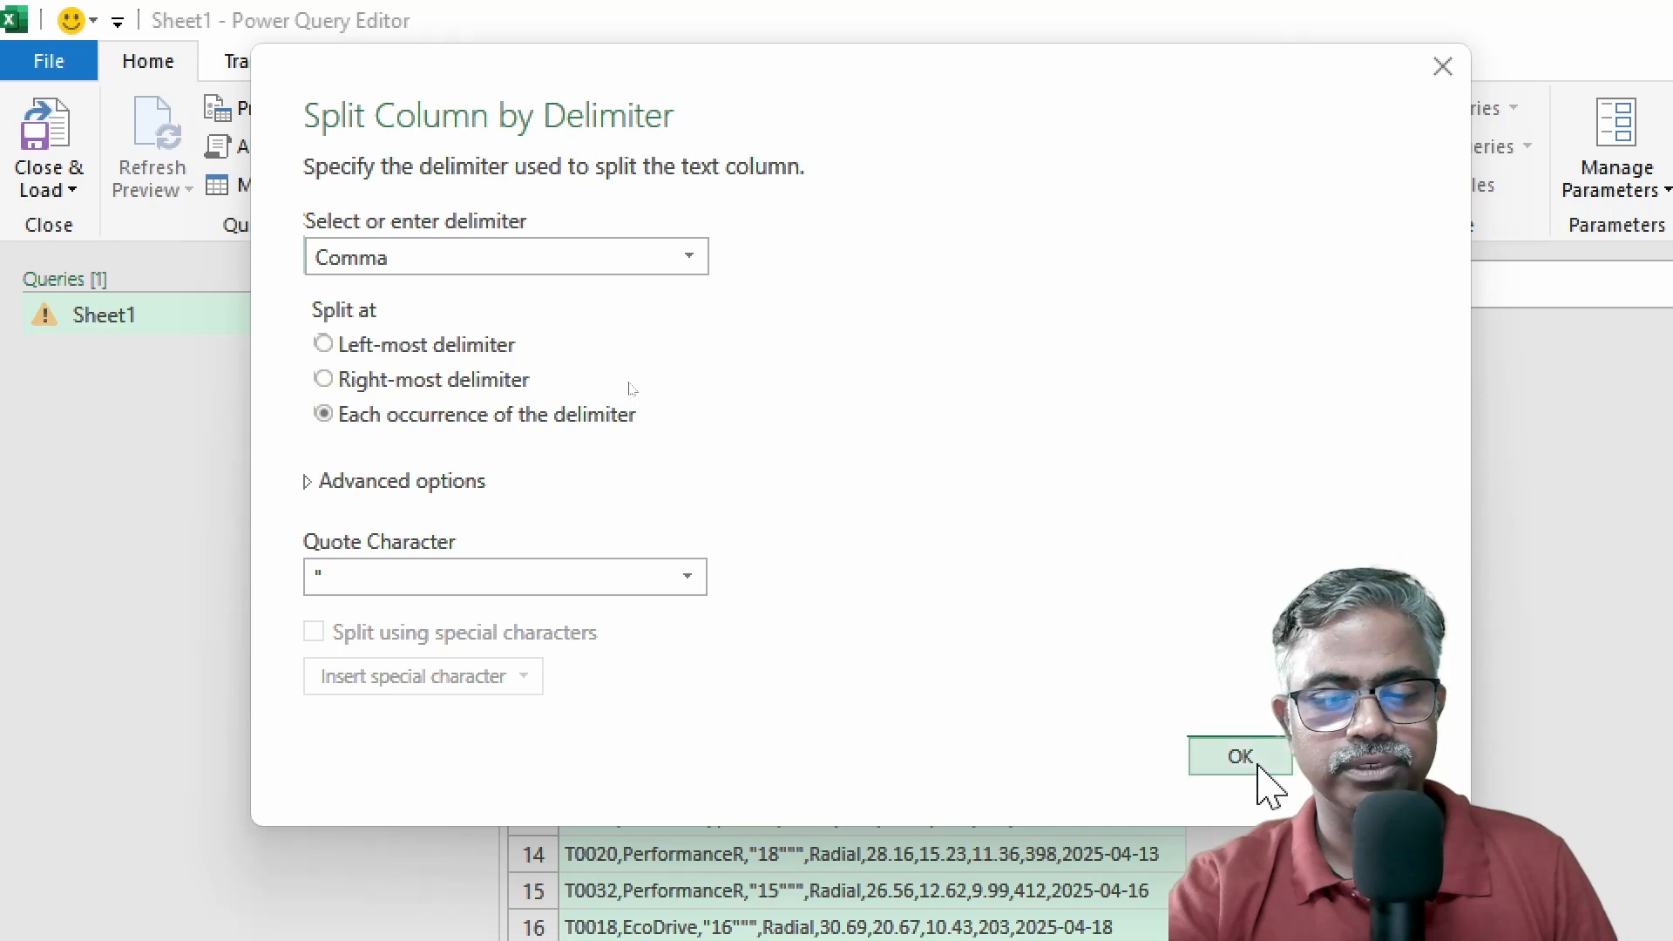
left_click(1216, 756)
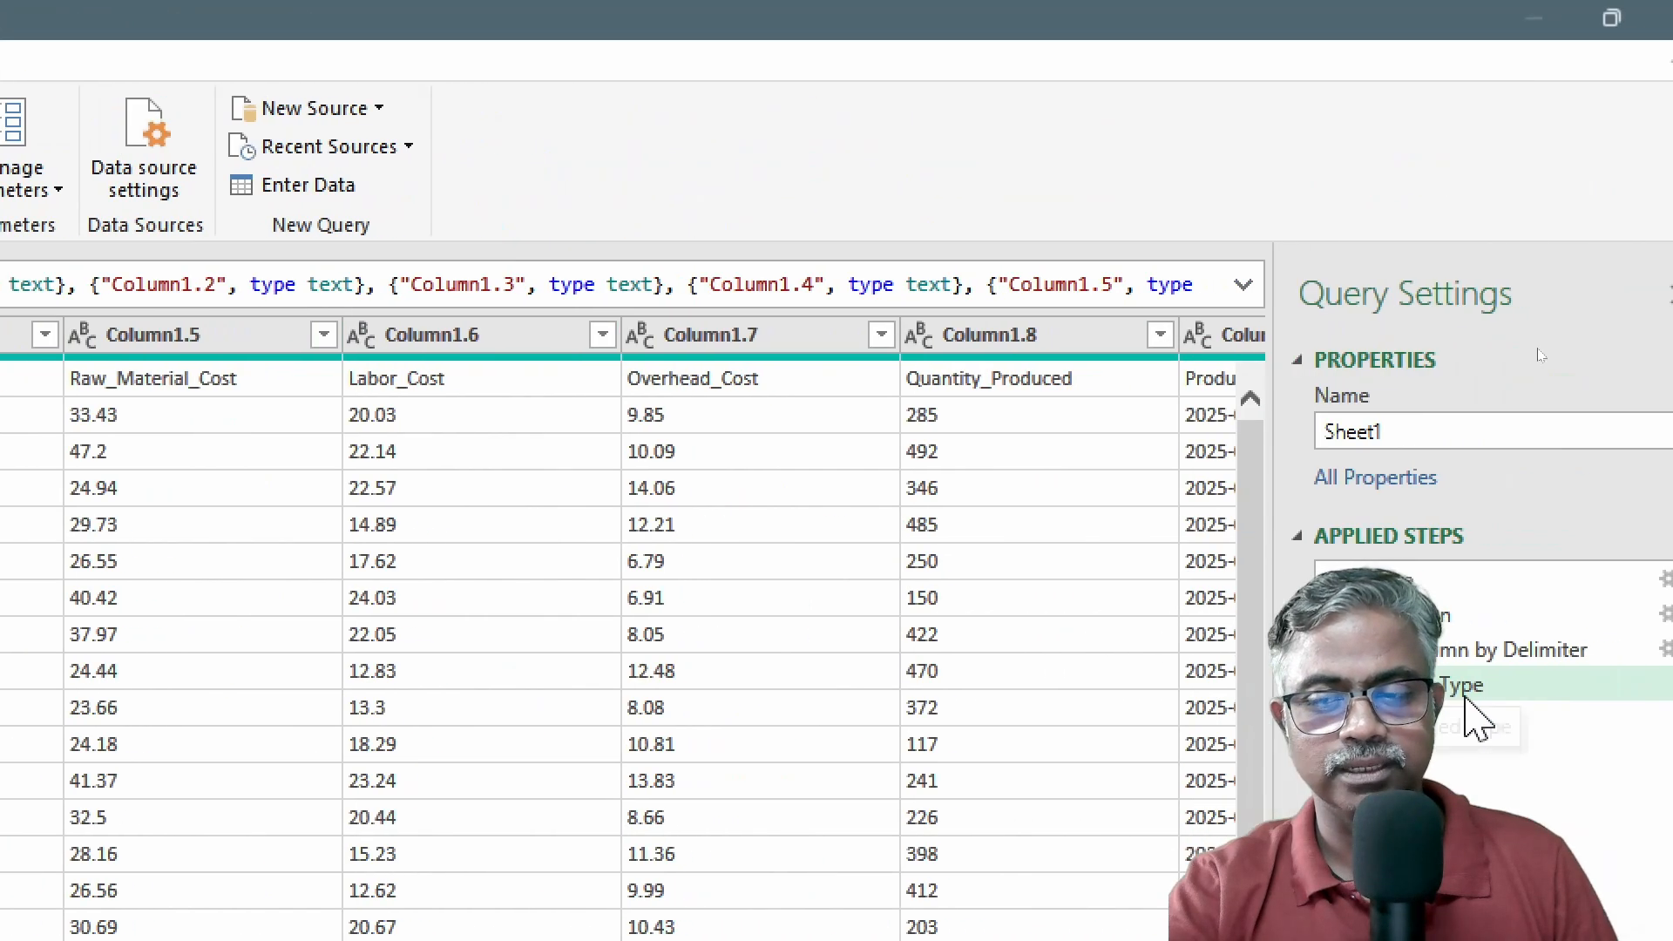
- Delete the Changed Type step that follows the split and promote the first row to headers
left_click(1343, 685)
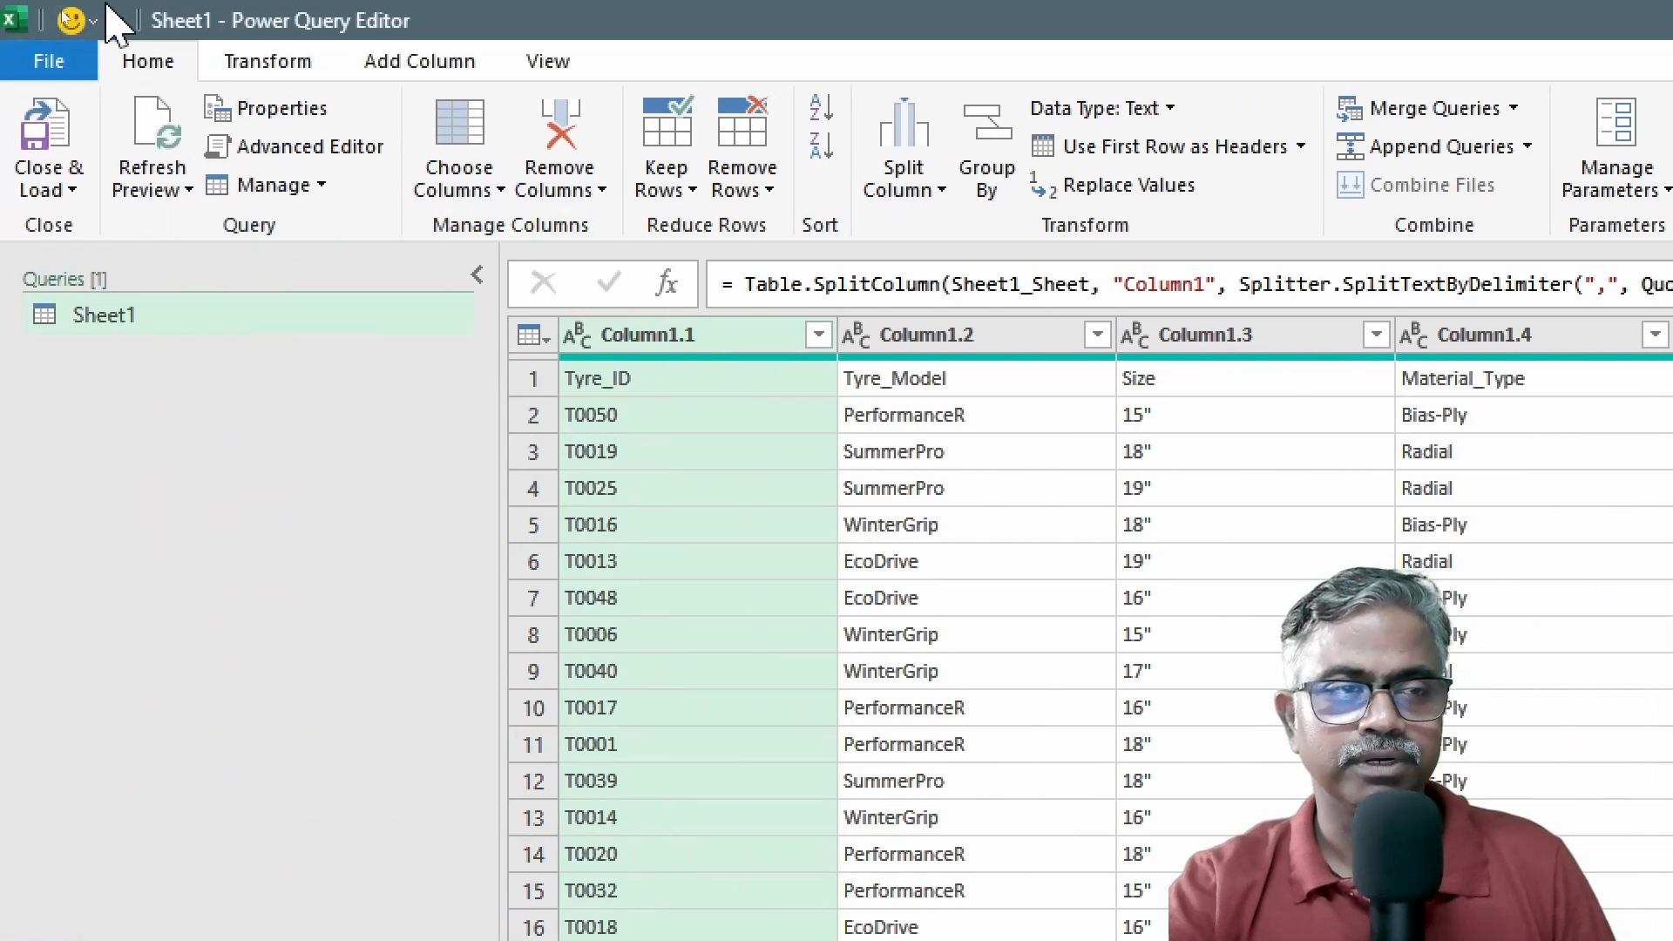
left_click(1158, 147)
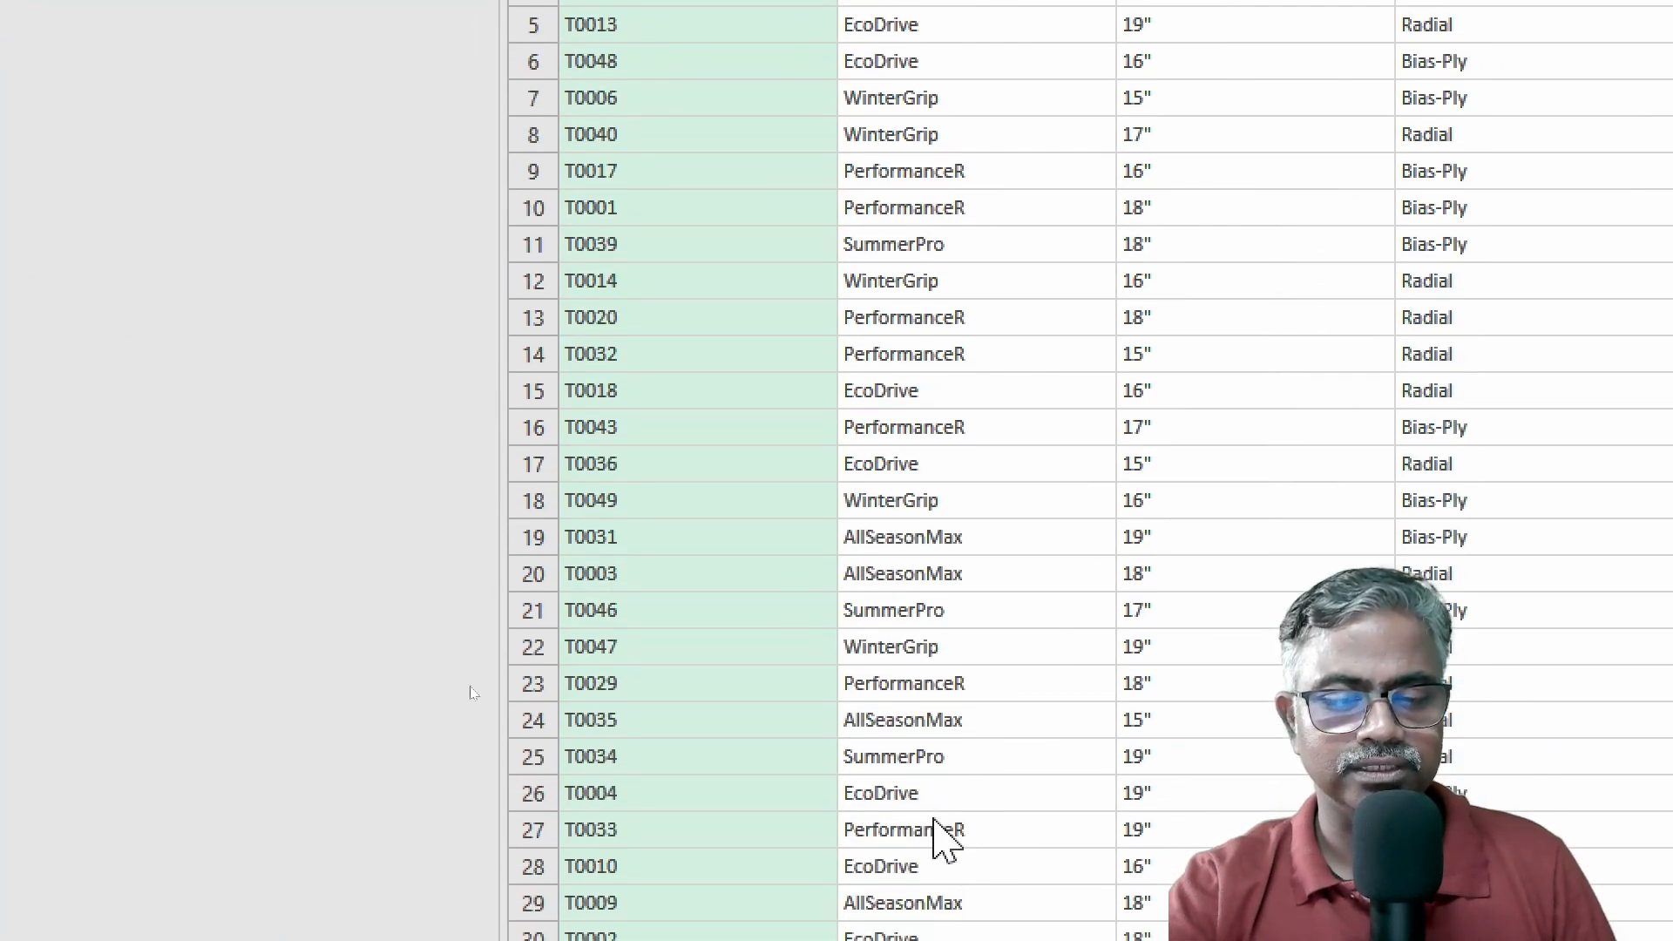
left_click_drag(924, 819, 996, 883)
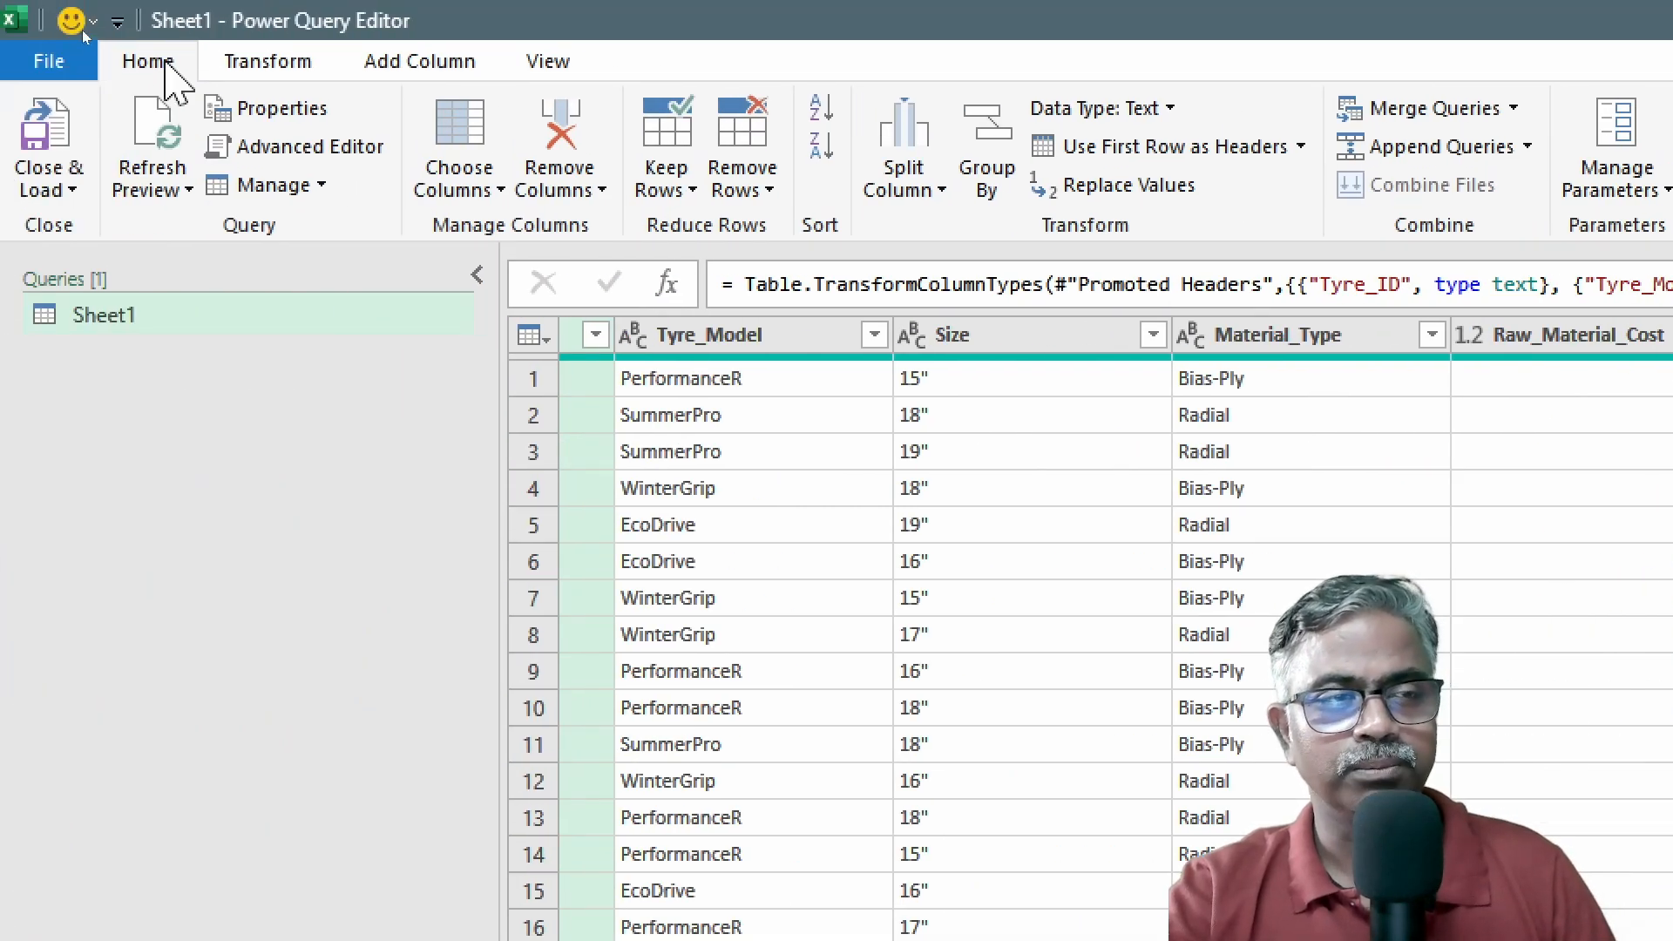
- Start a new custom column and name it "Total Production Cost"
left_click(426, 63)
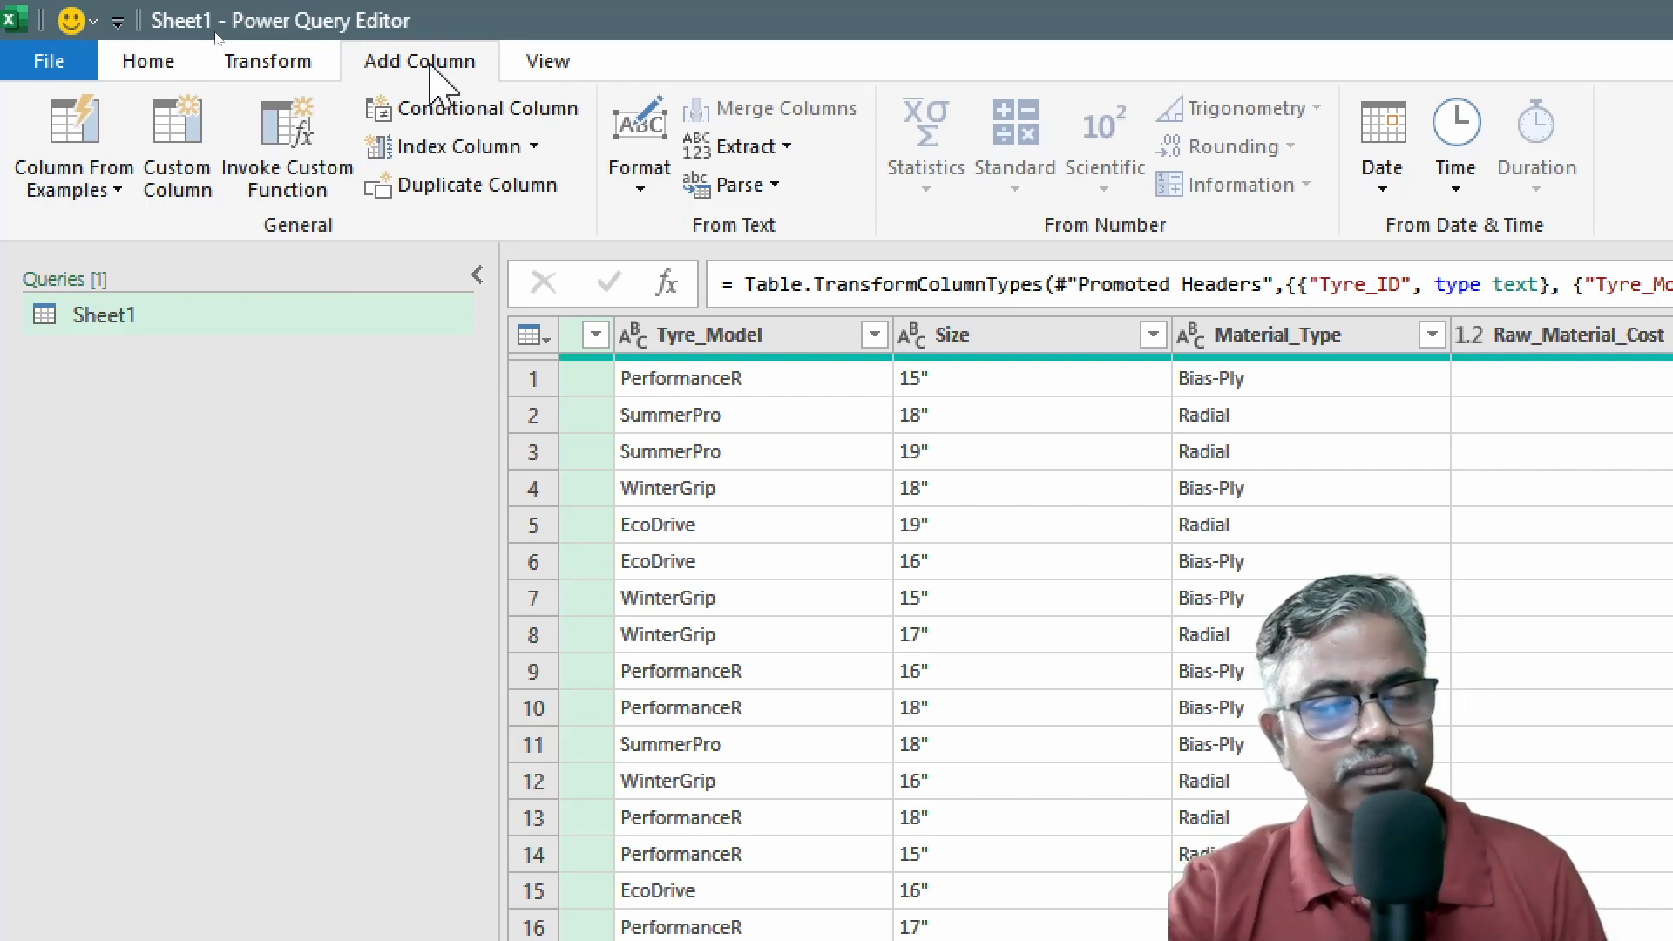
left_click(185, 131)
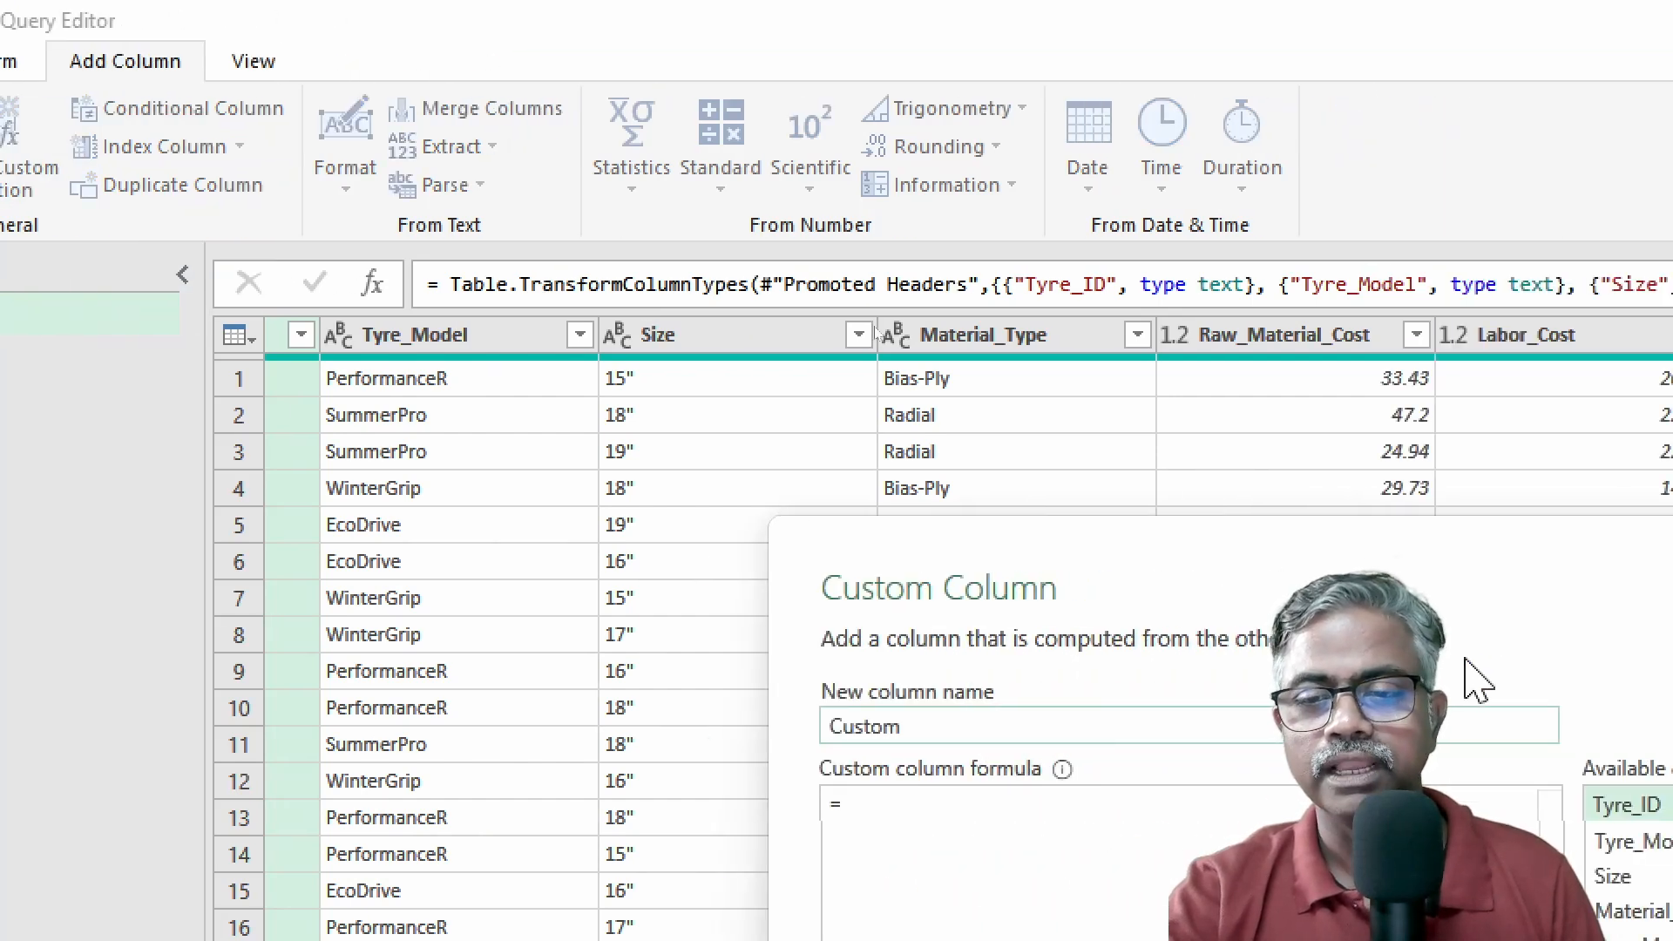
left_click_drag(1353, 542, 795, 63)
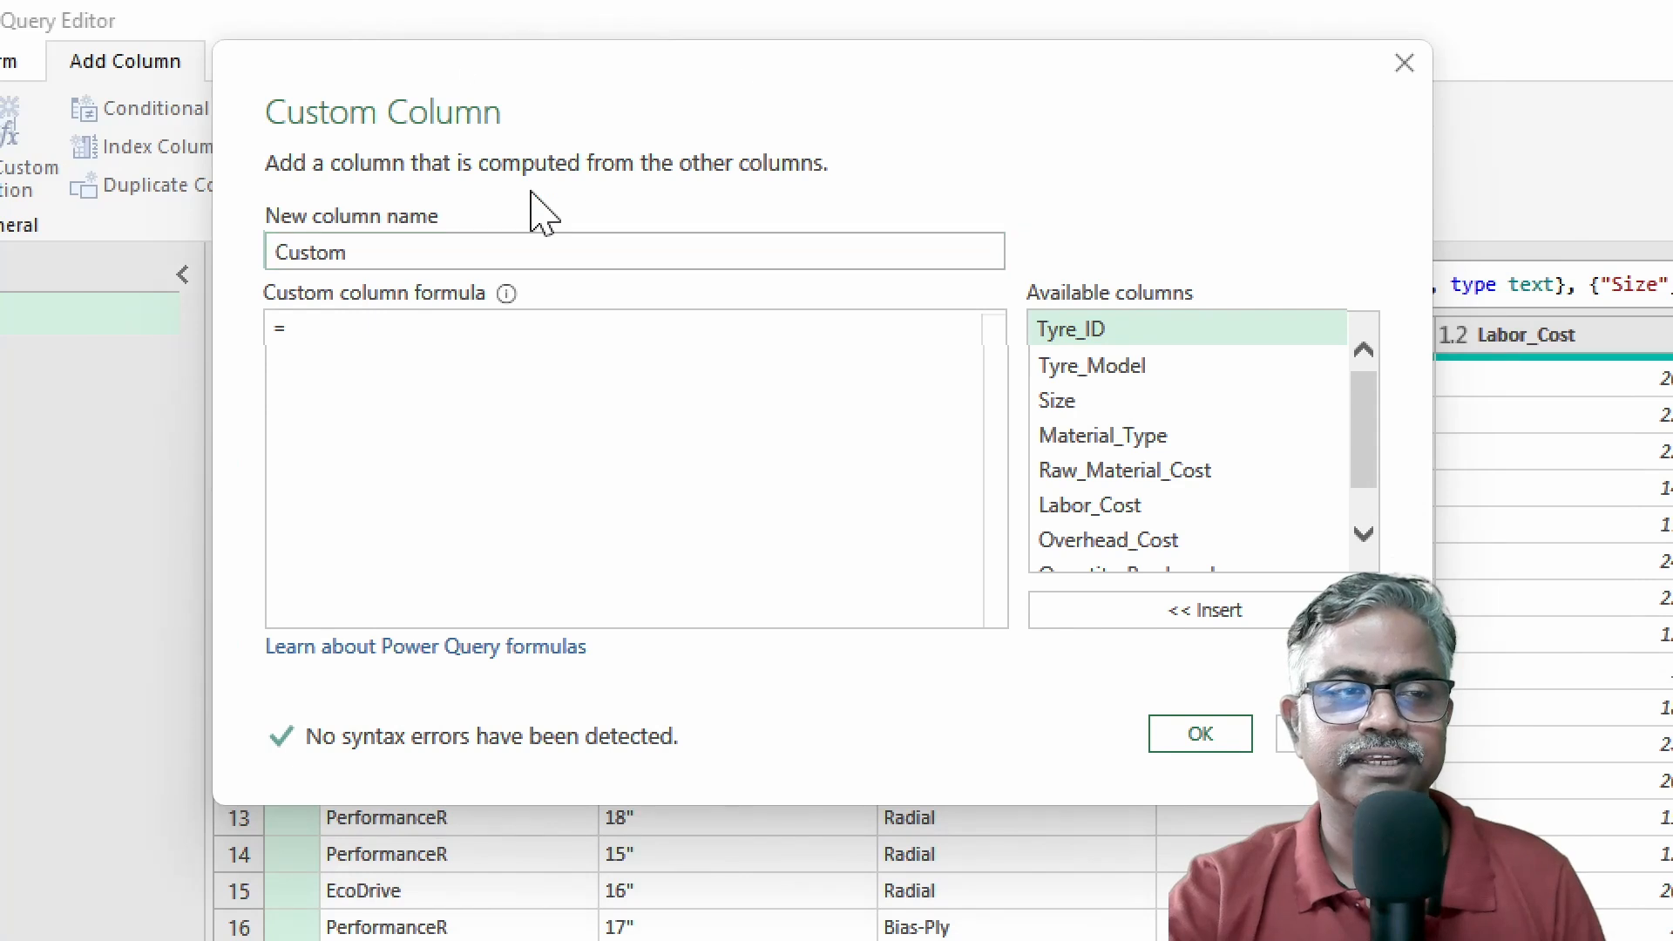
left_click_drag(359, 255, 292, 255)
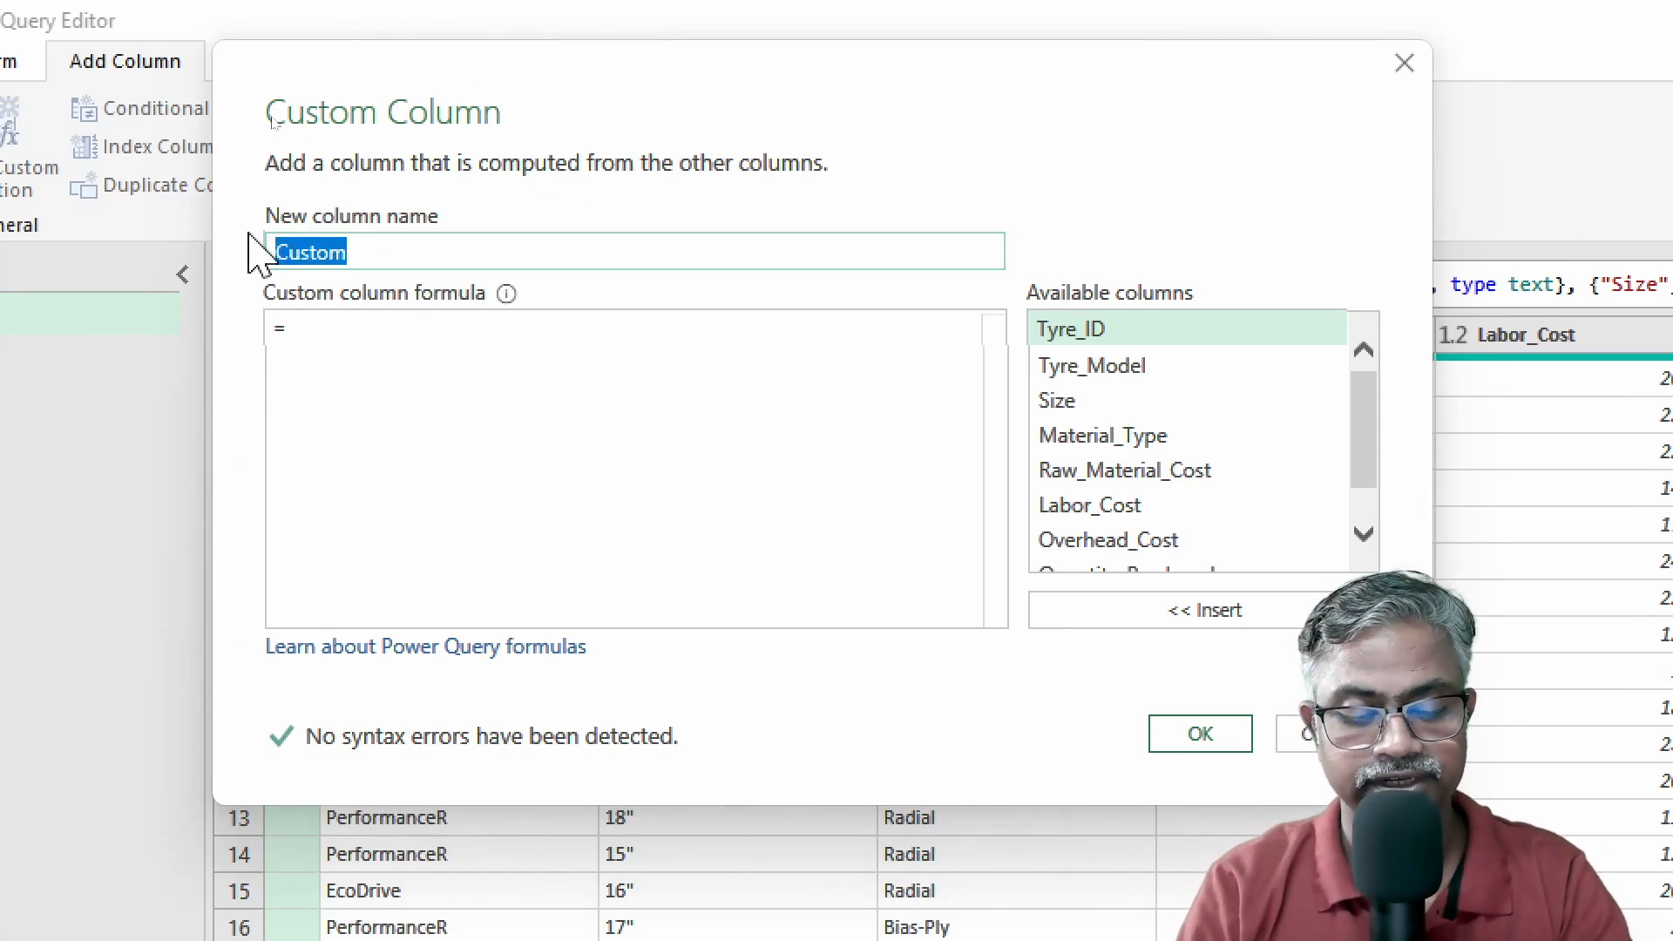
type("Total")
key("BackSpace")
key("BackSpace")
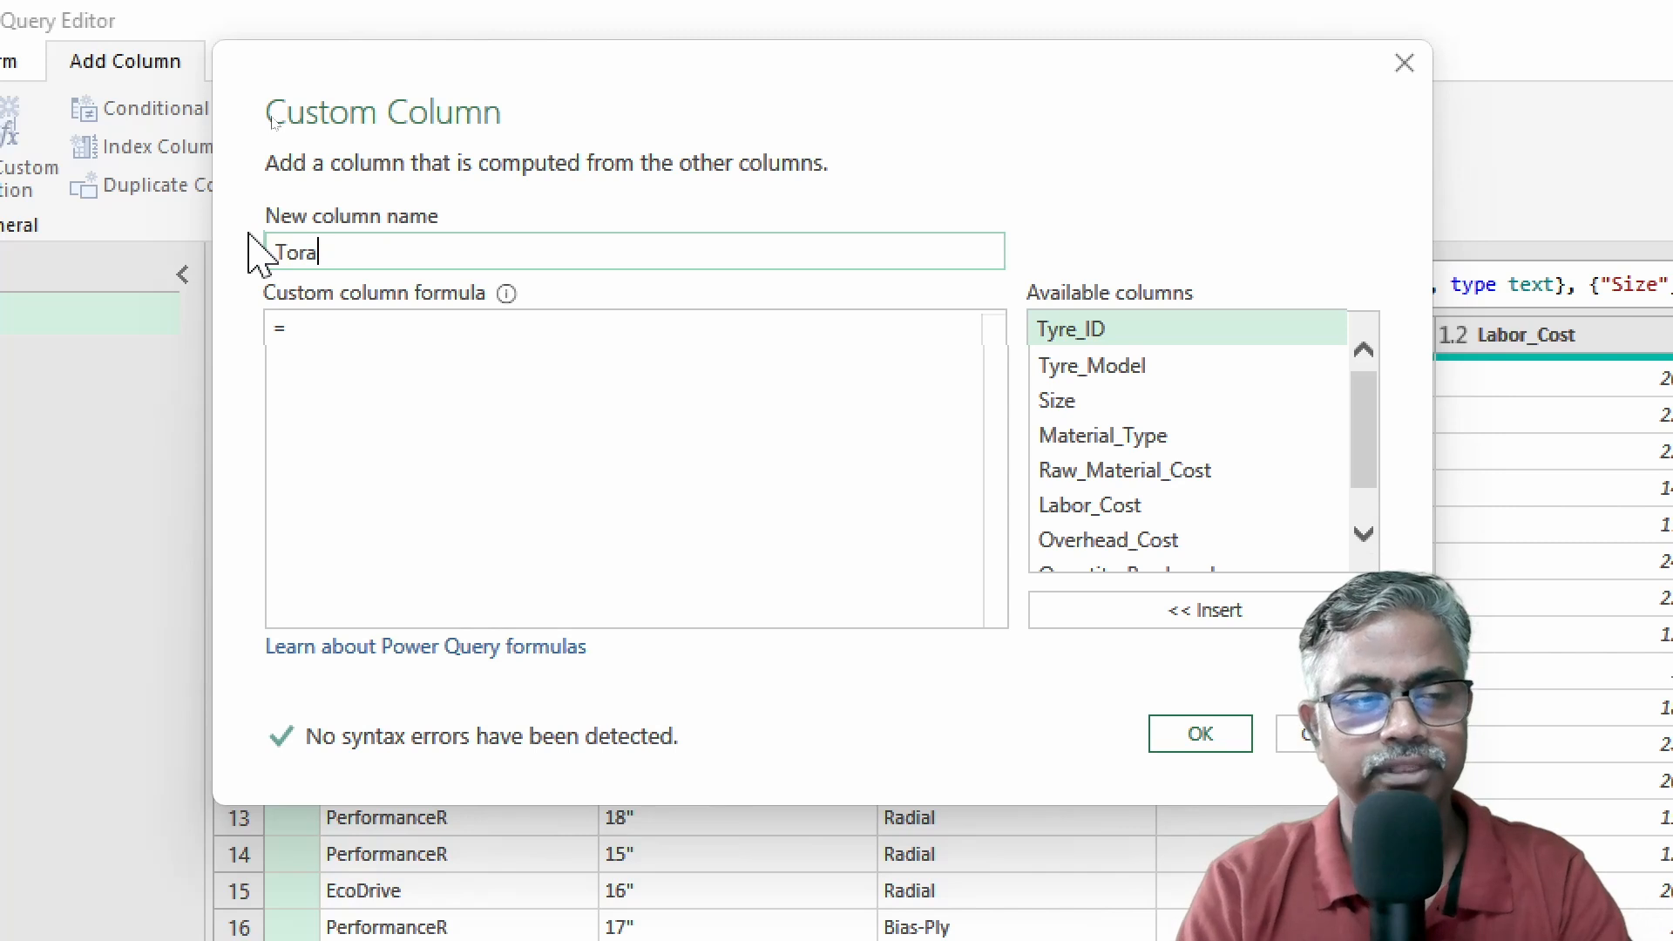
type("al Produc")
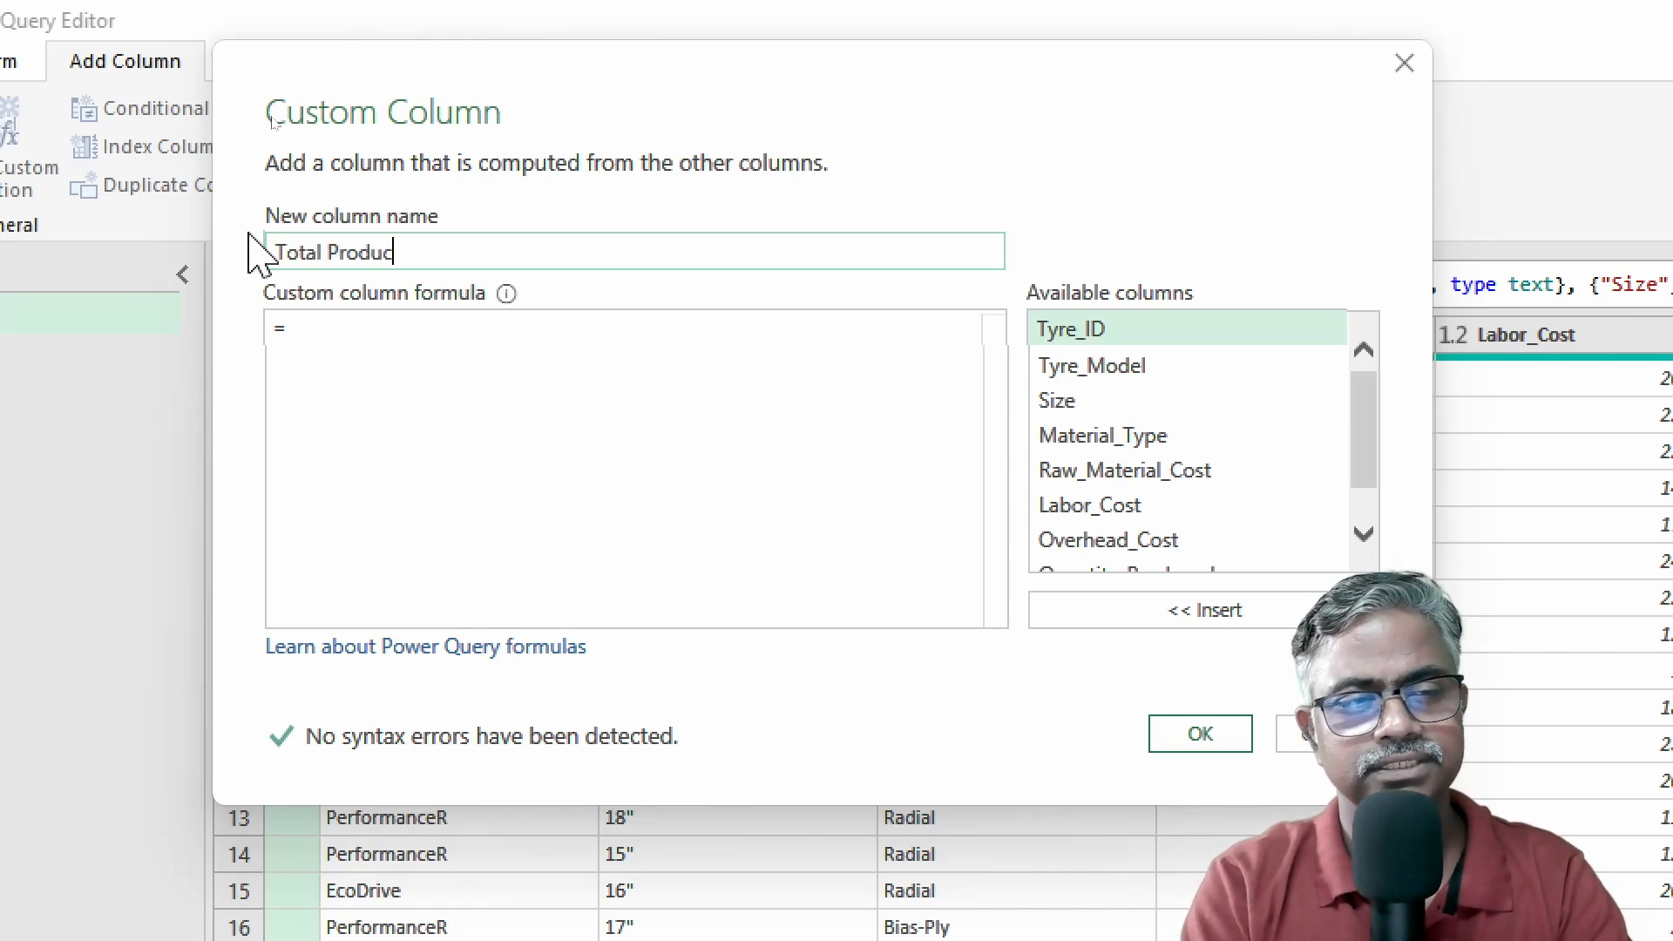
type("tion Cost")
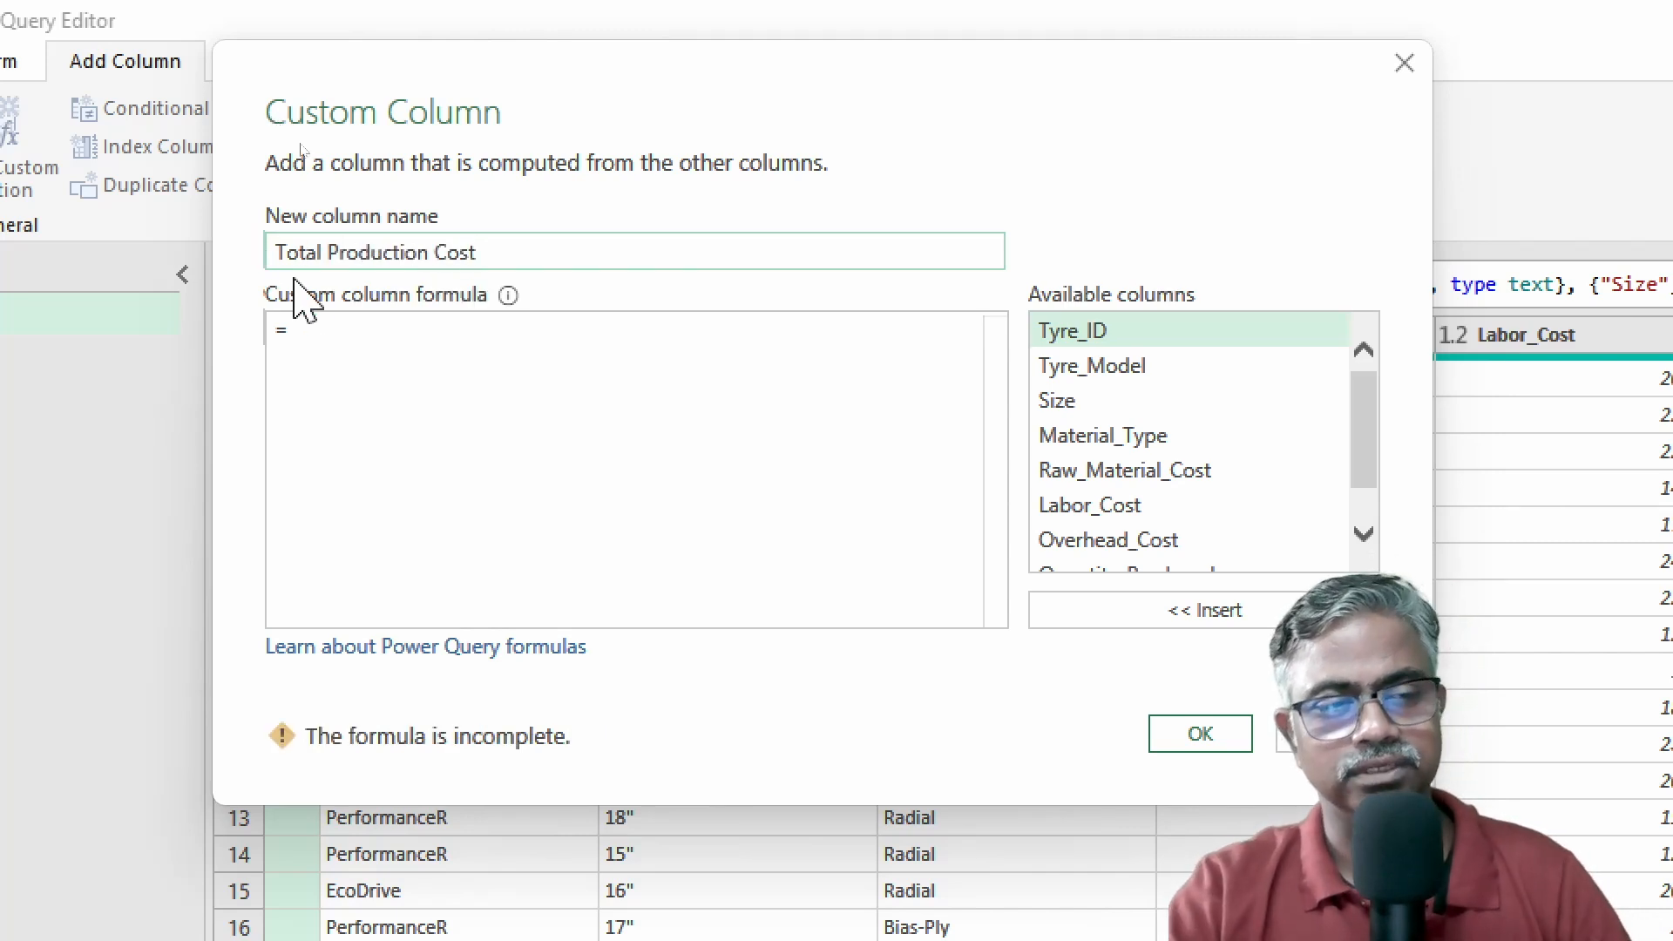
- Enter the parenthesised sum ([Raw_Material_Cost]+[Labor_Cost]+[Overhead_Cost]) as the custom column formula
left_click(336, 331)
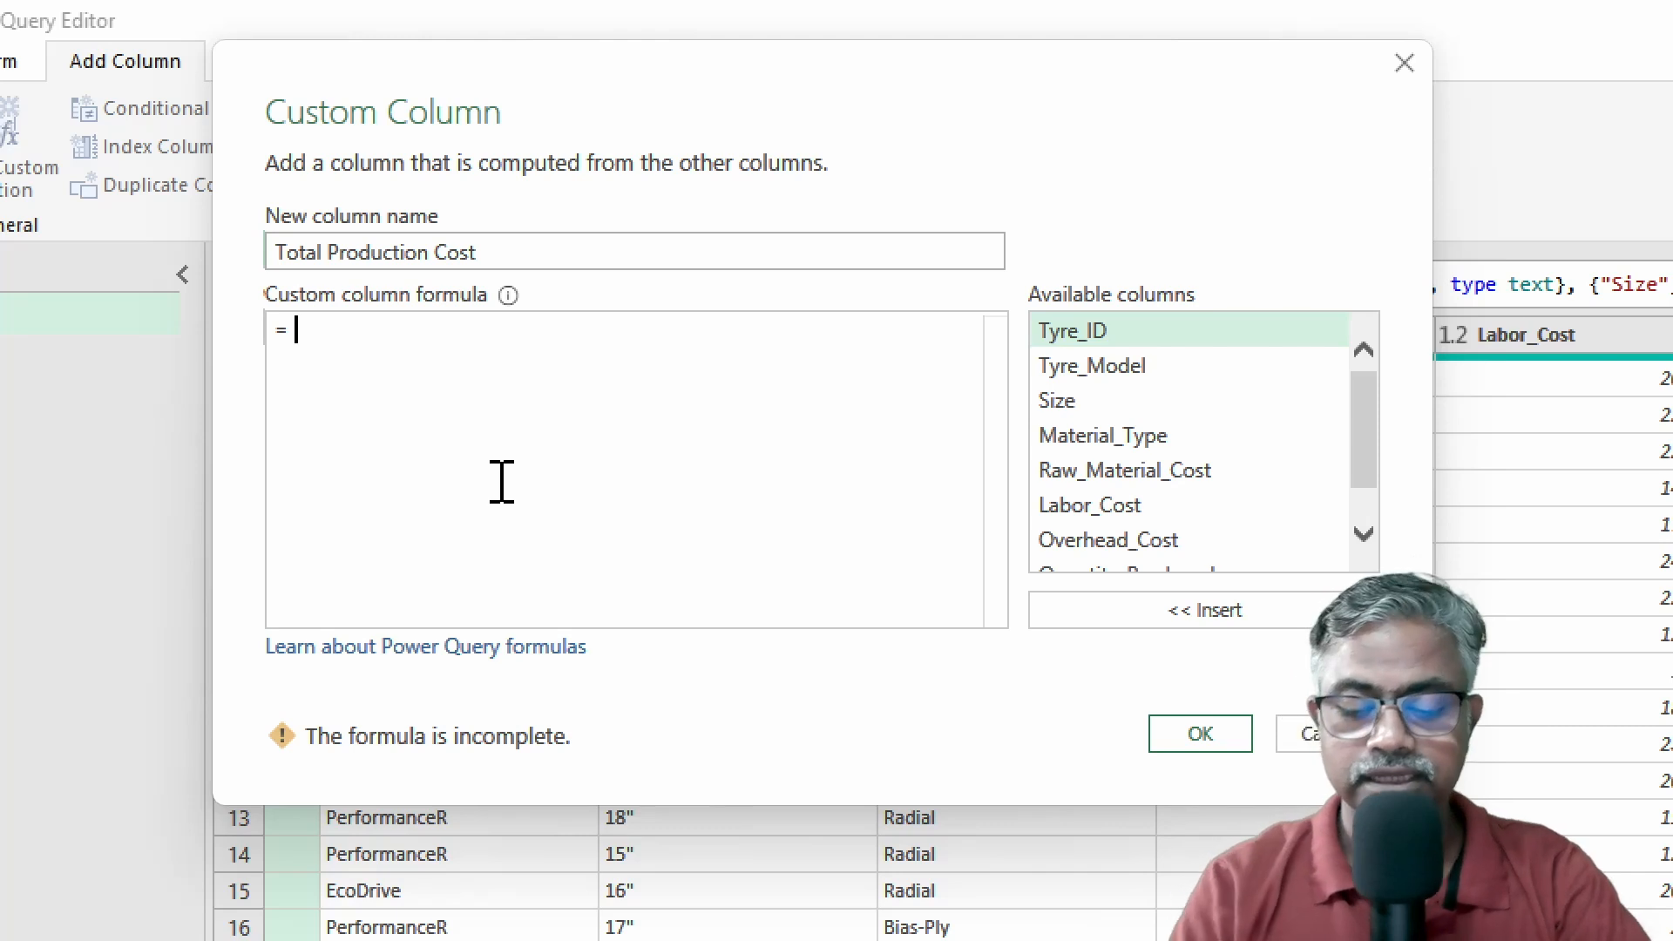
type("(")
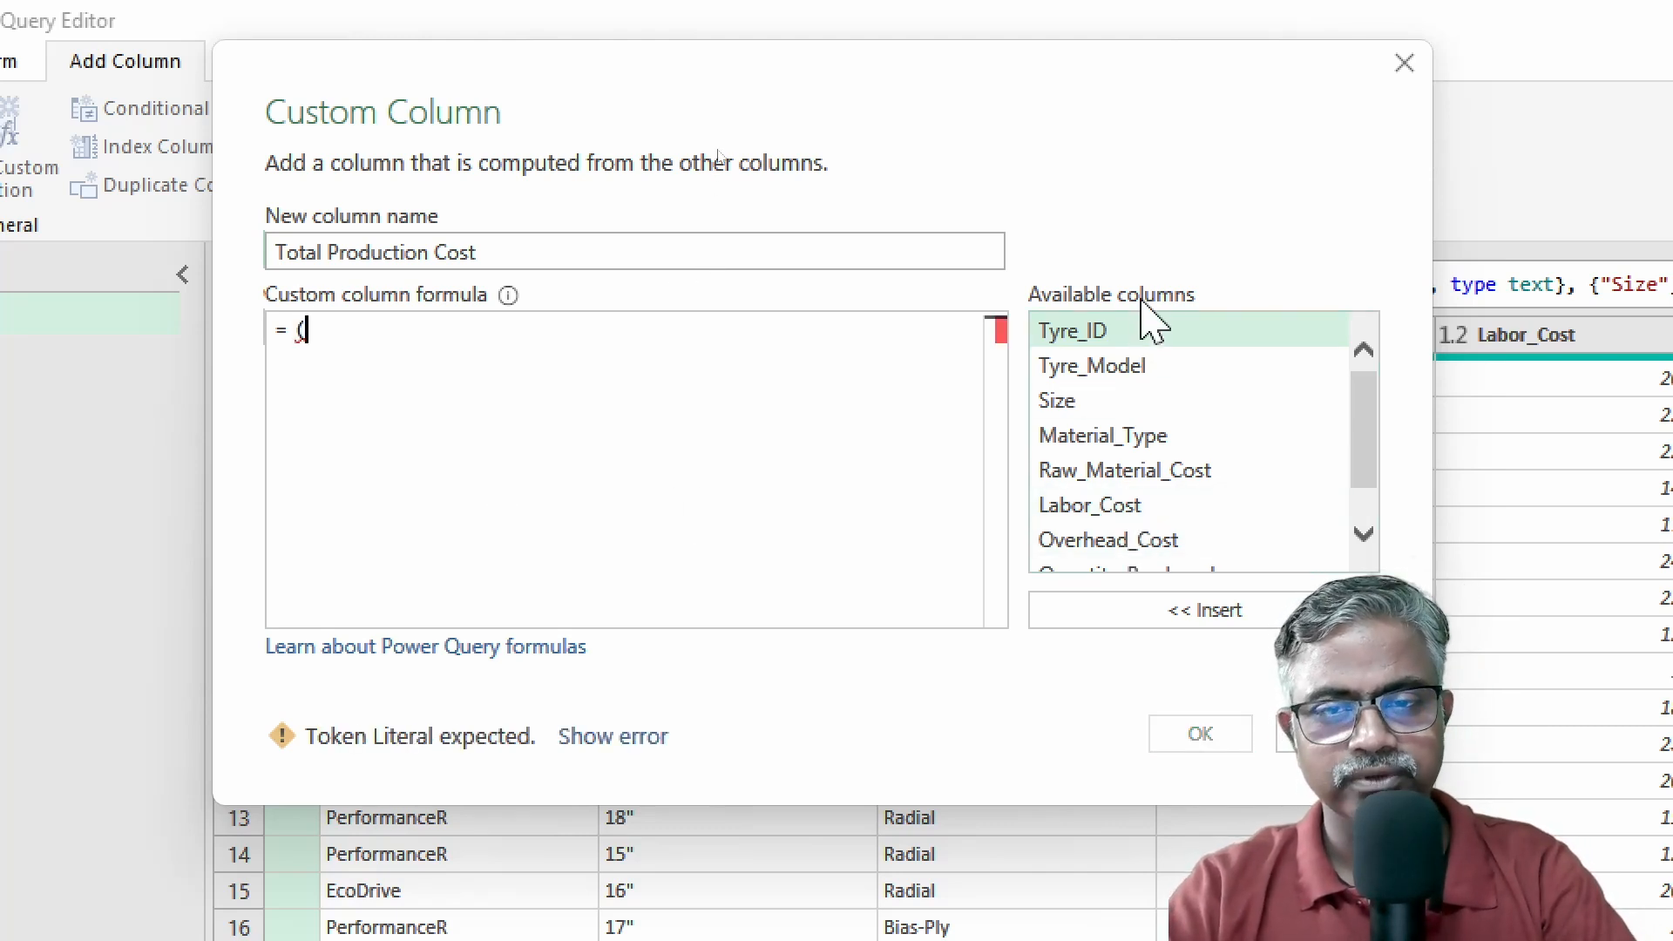
left_click(1138, 470)
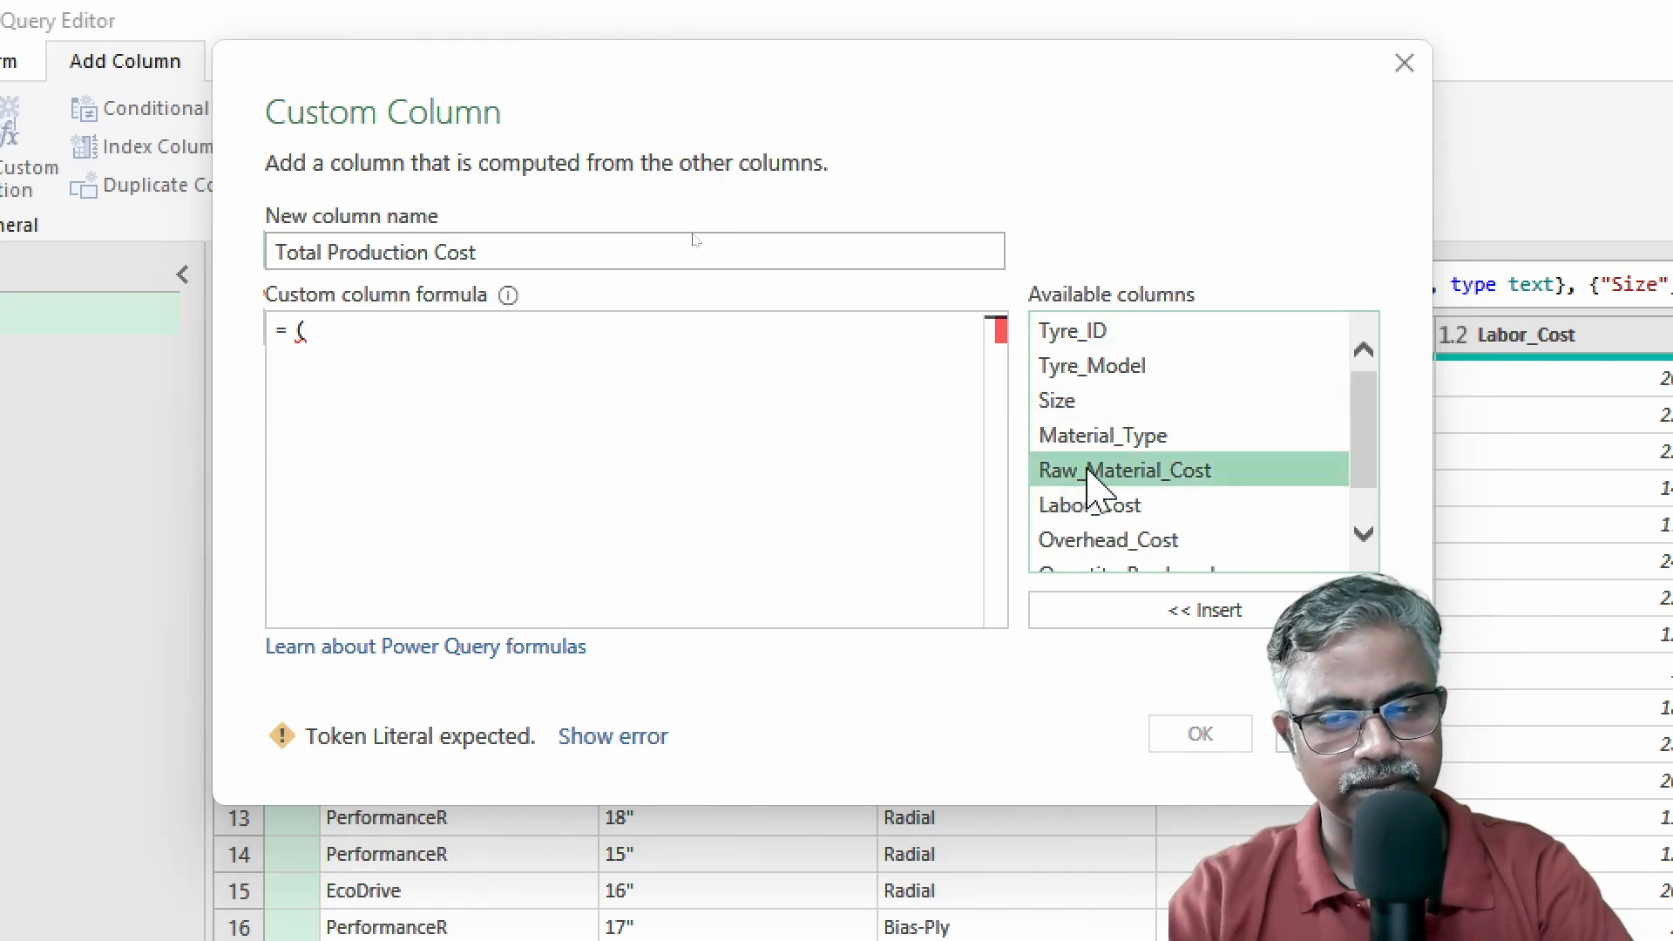
left_click(1173, 611)
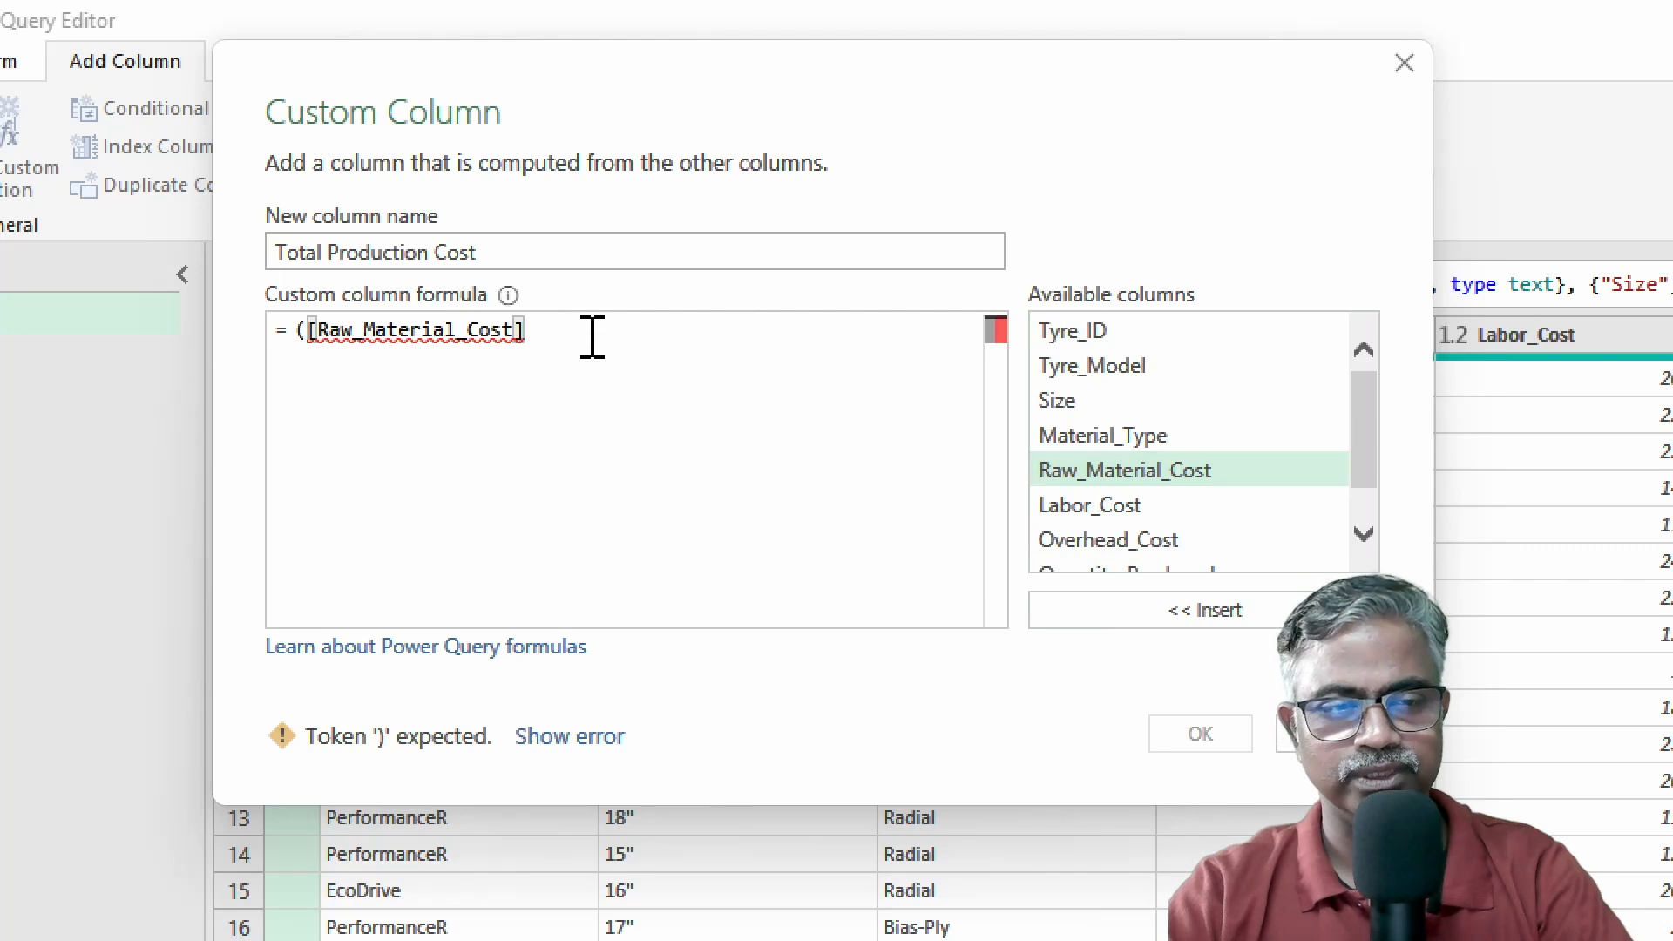
type("+")
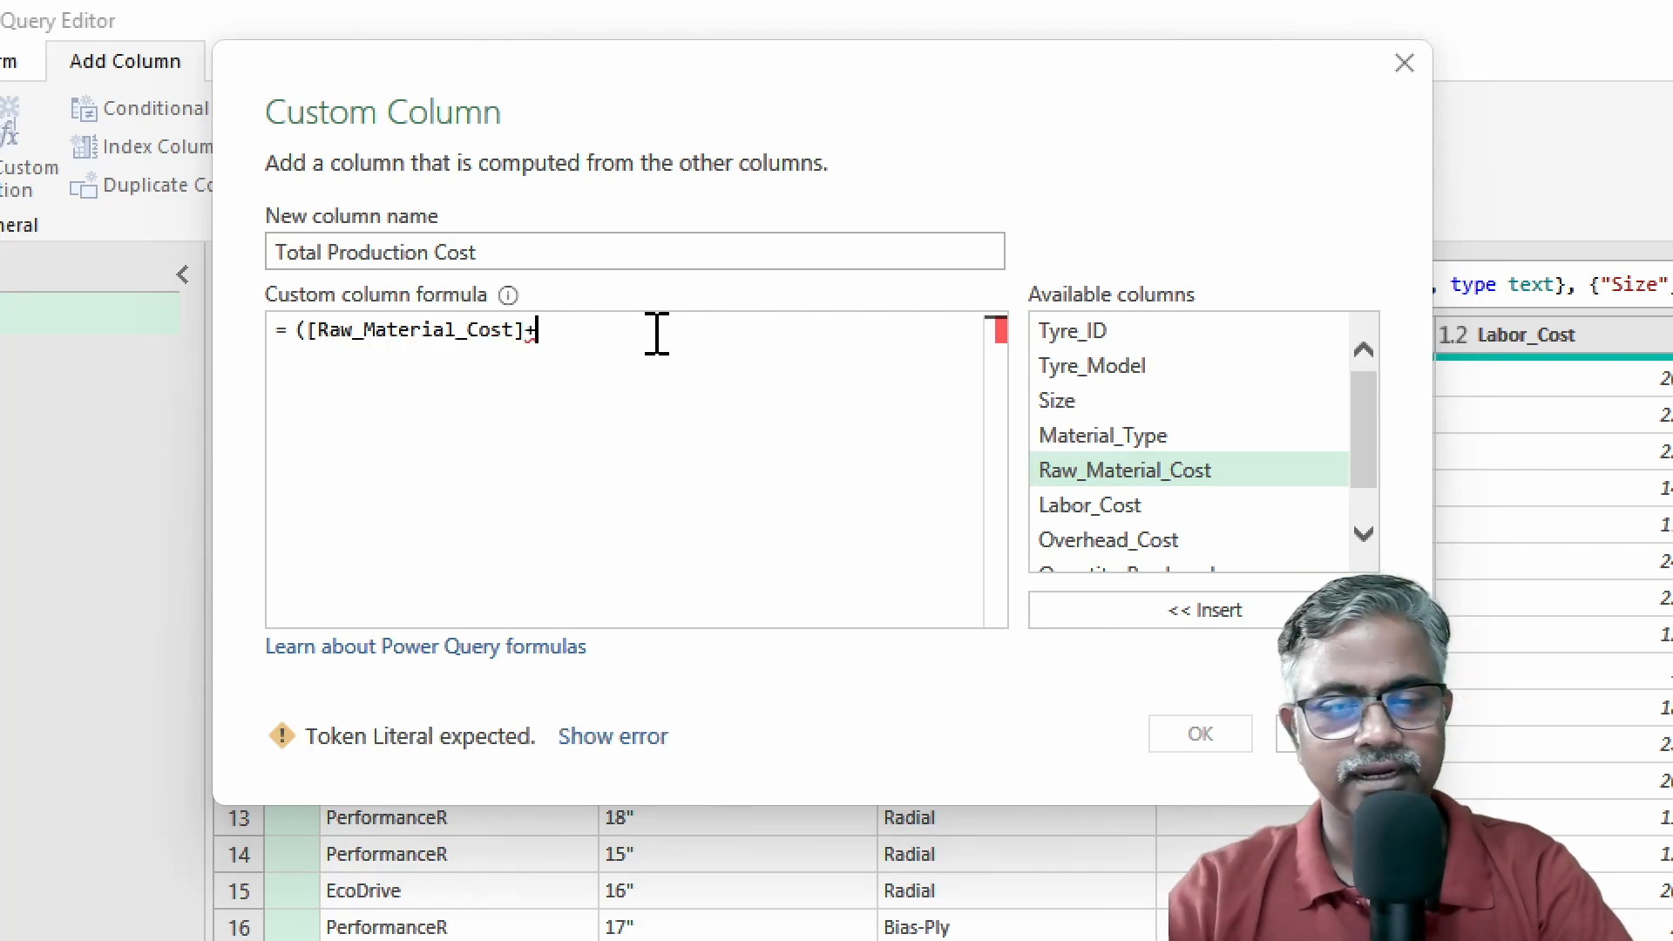
left_click(1059, 507)
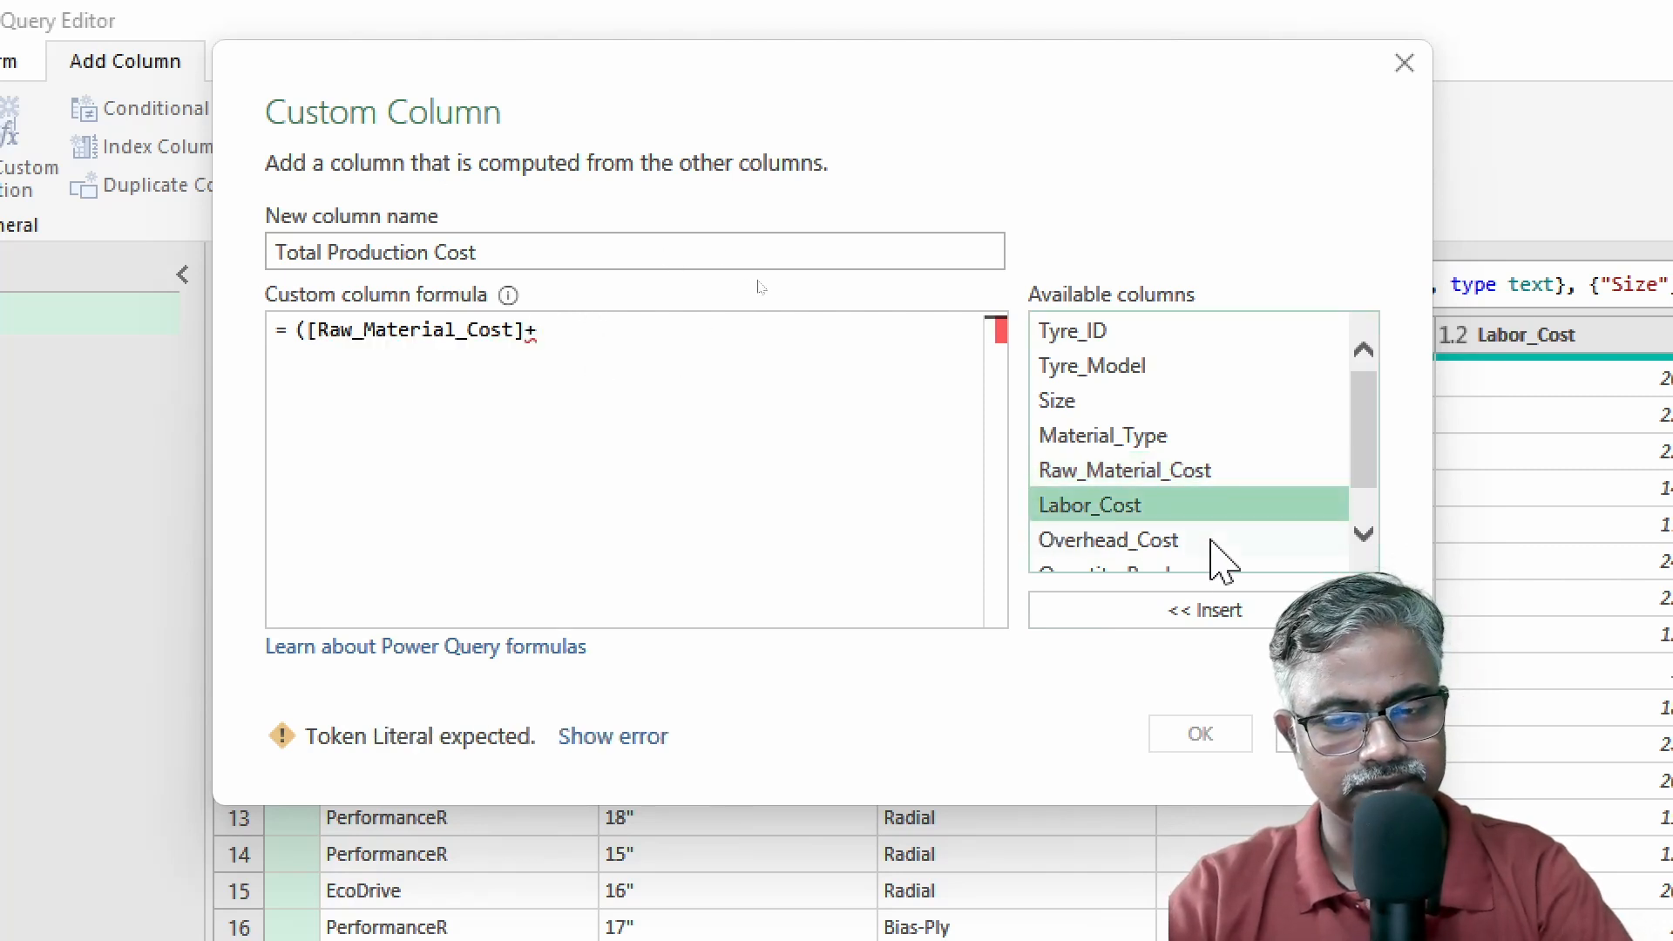
left_click(1230, 611)
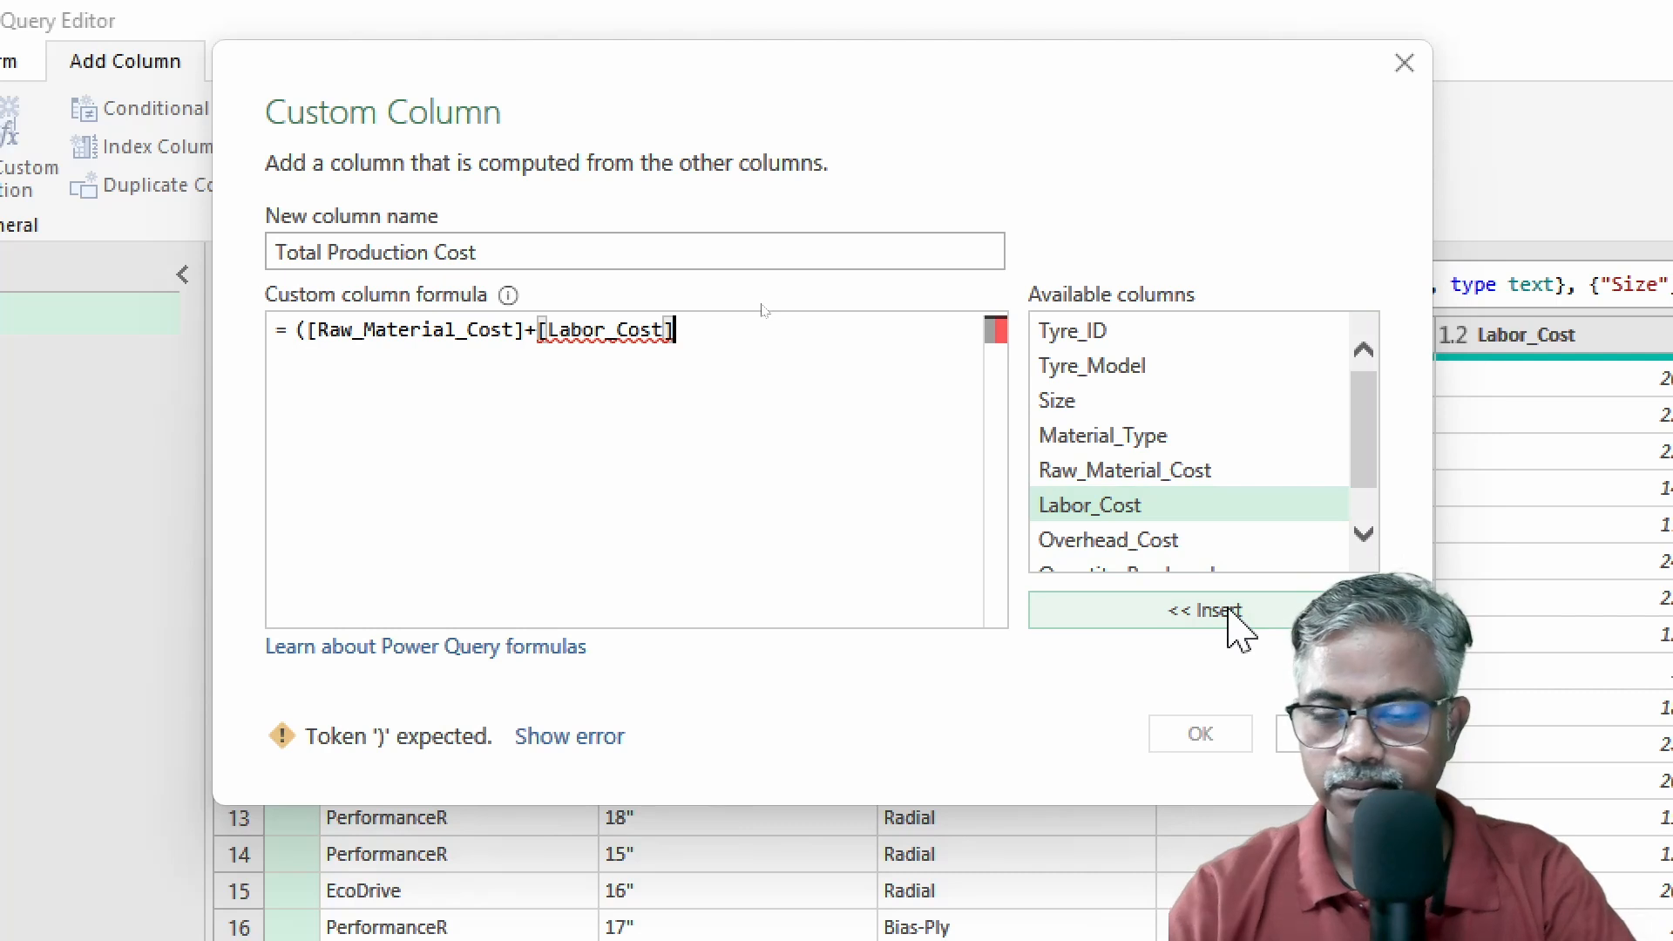
type("+")
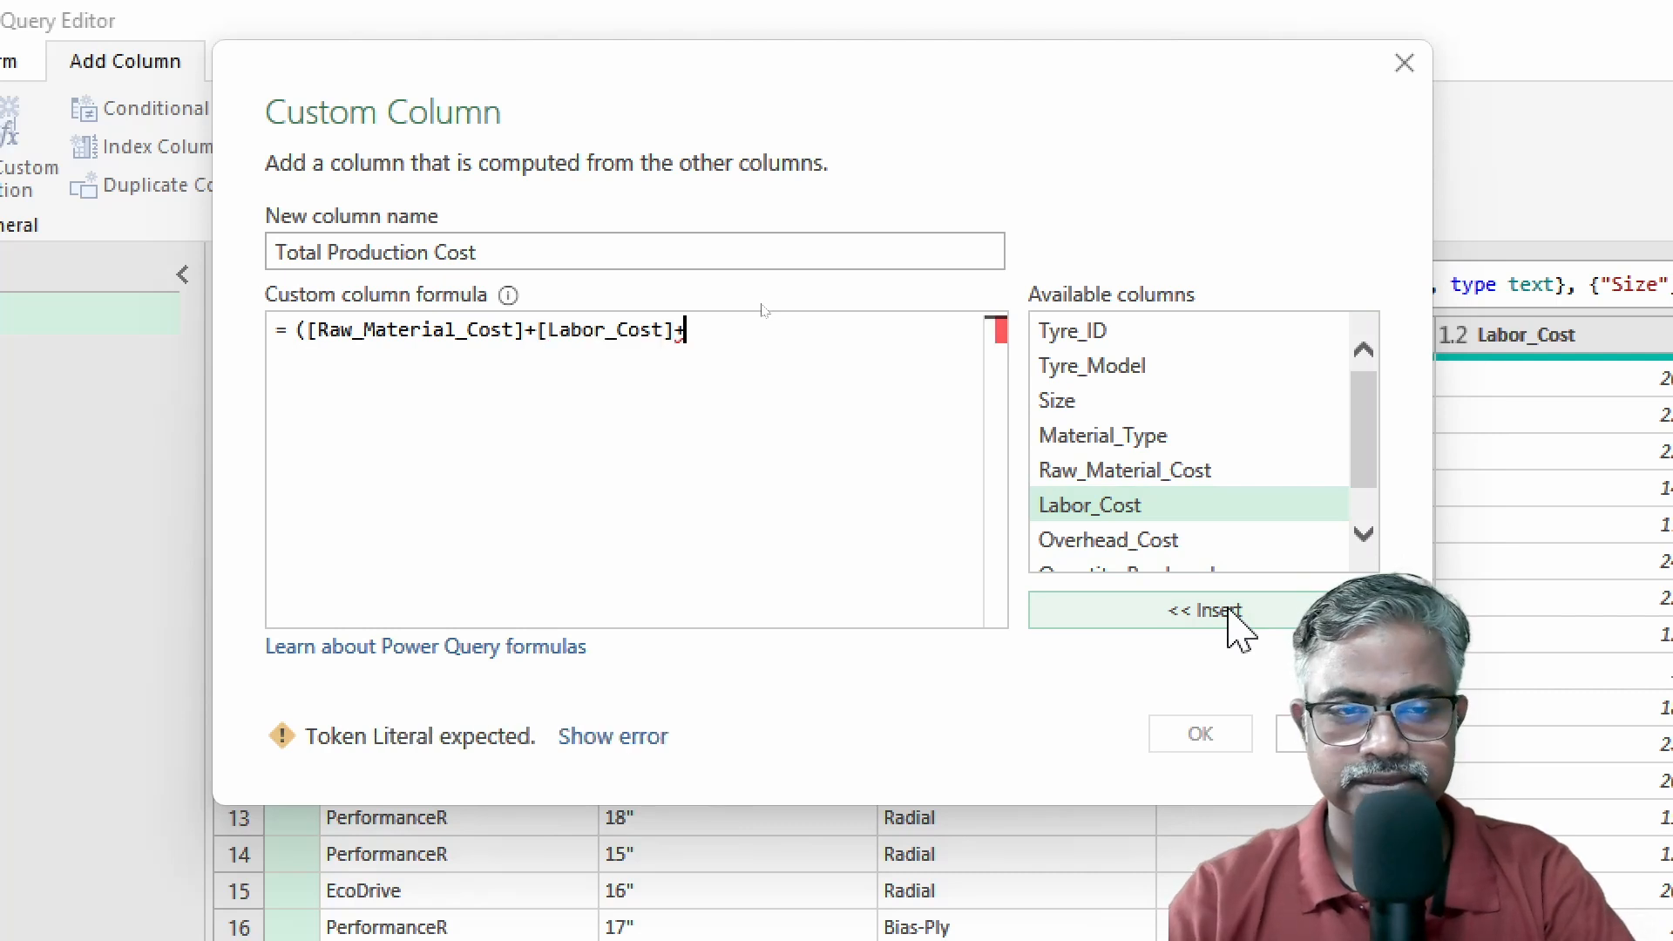
left_click(1167, 540)
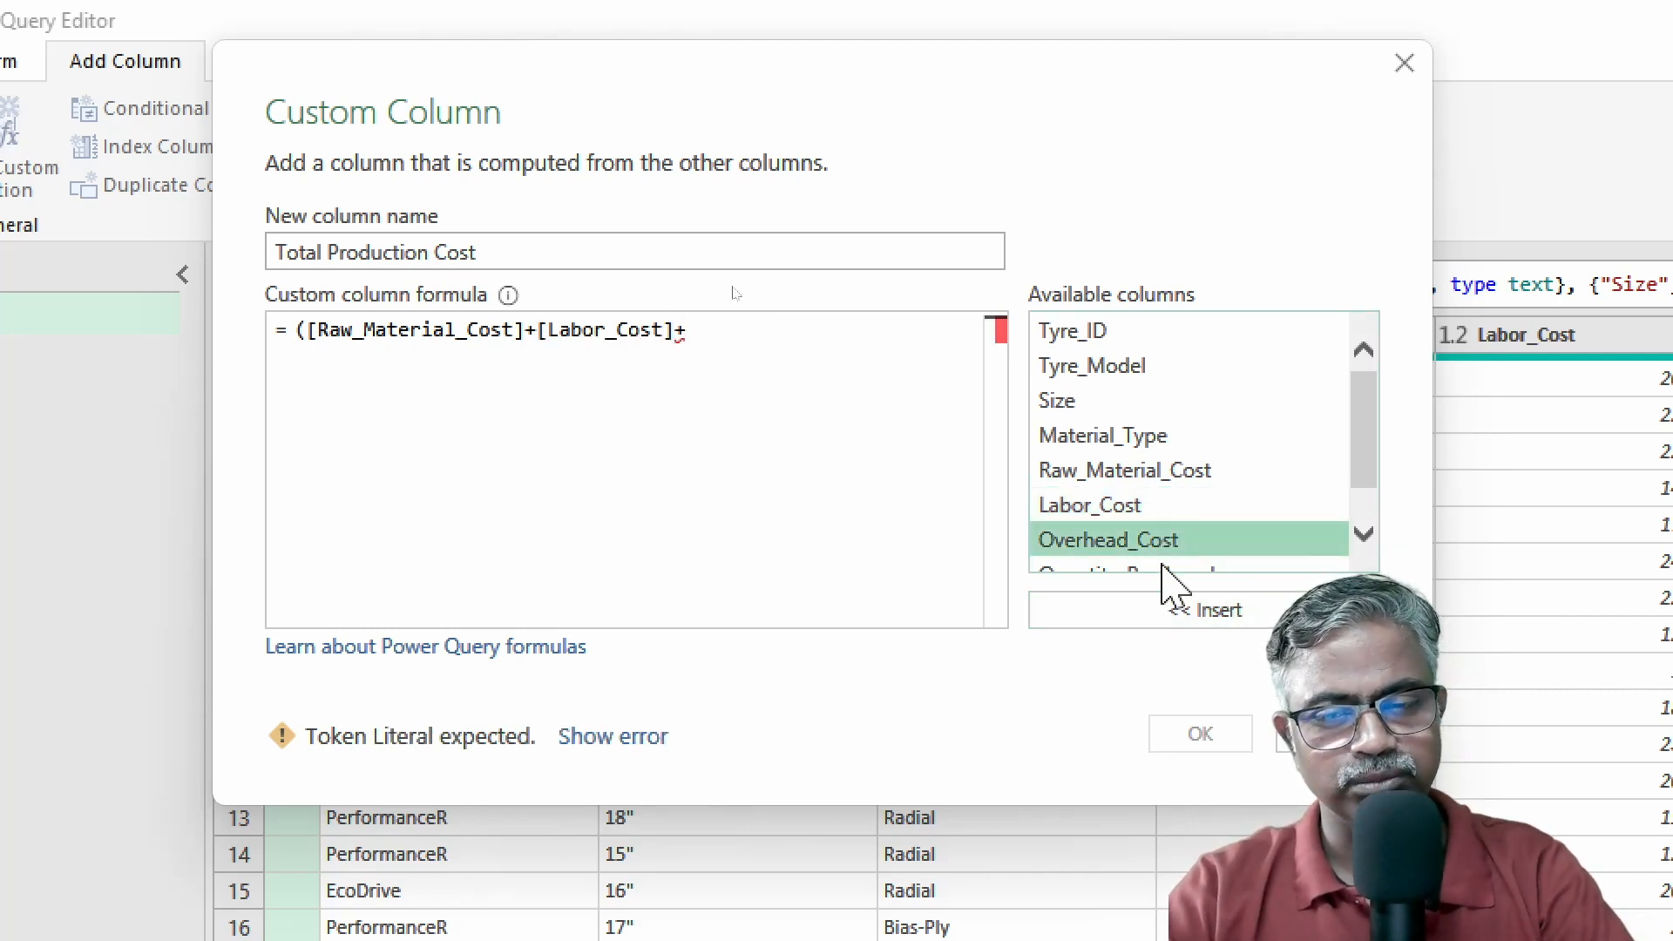
double_click(1141, 545)
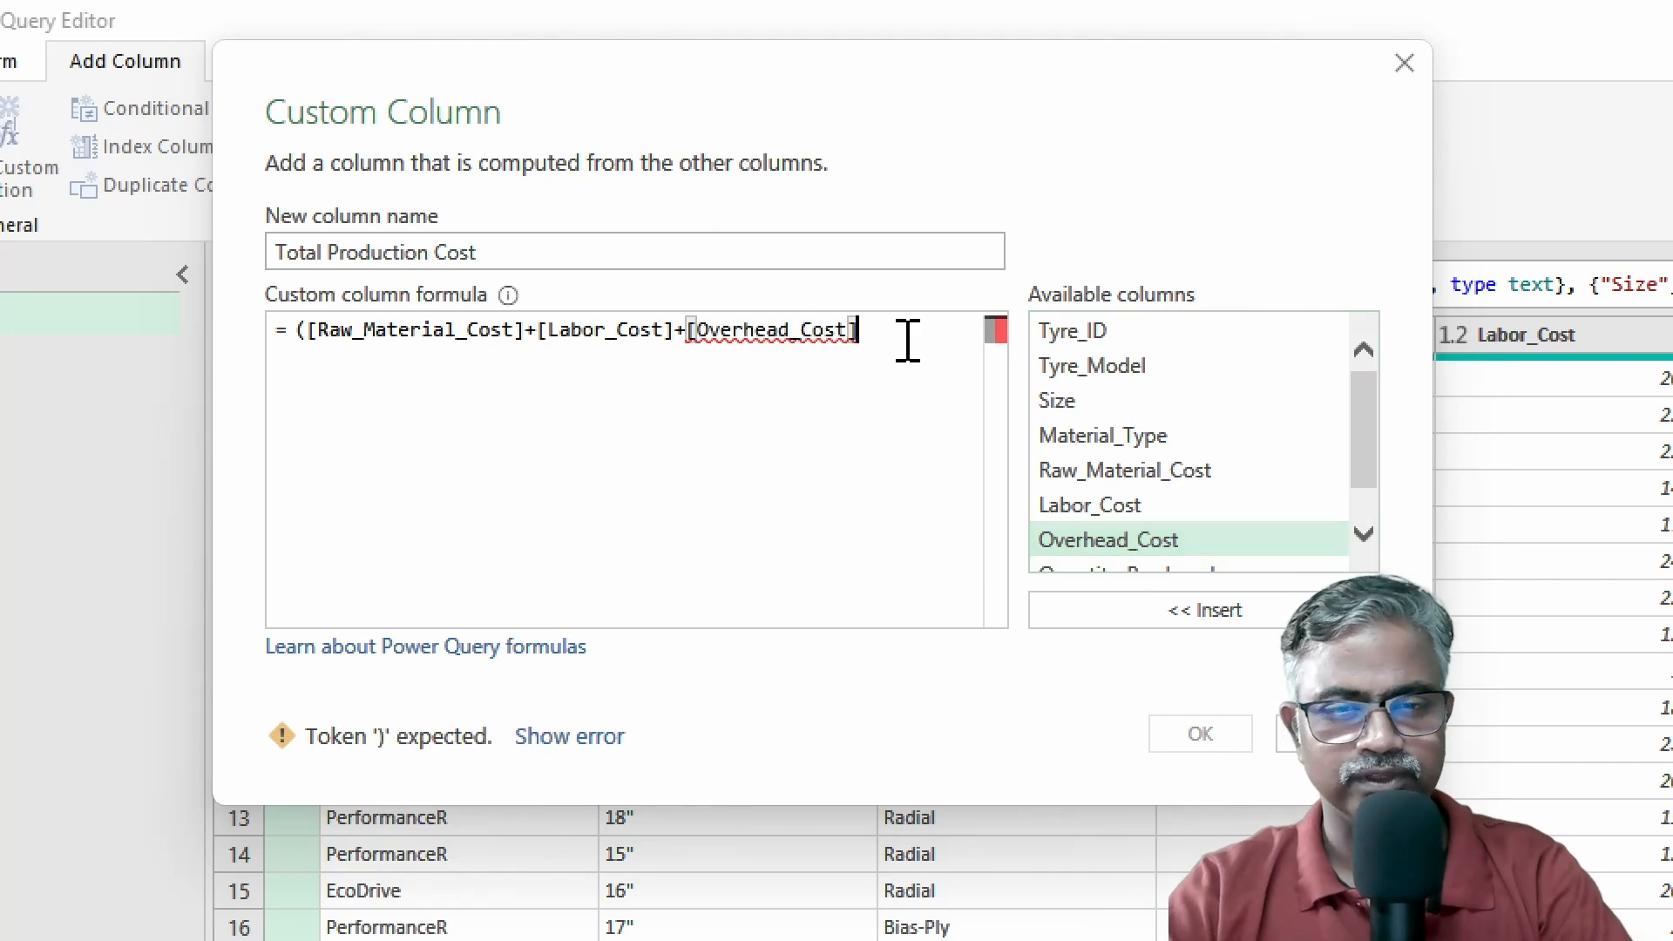
type(")")
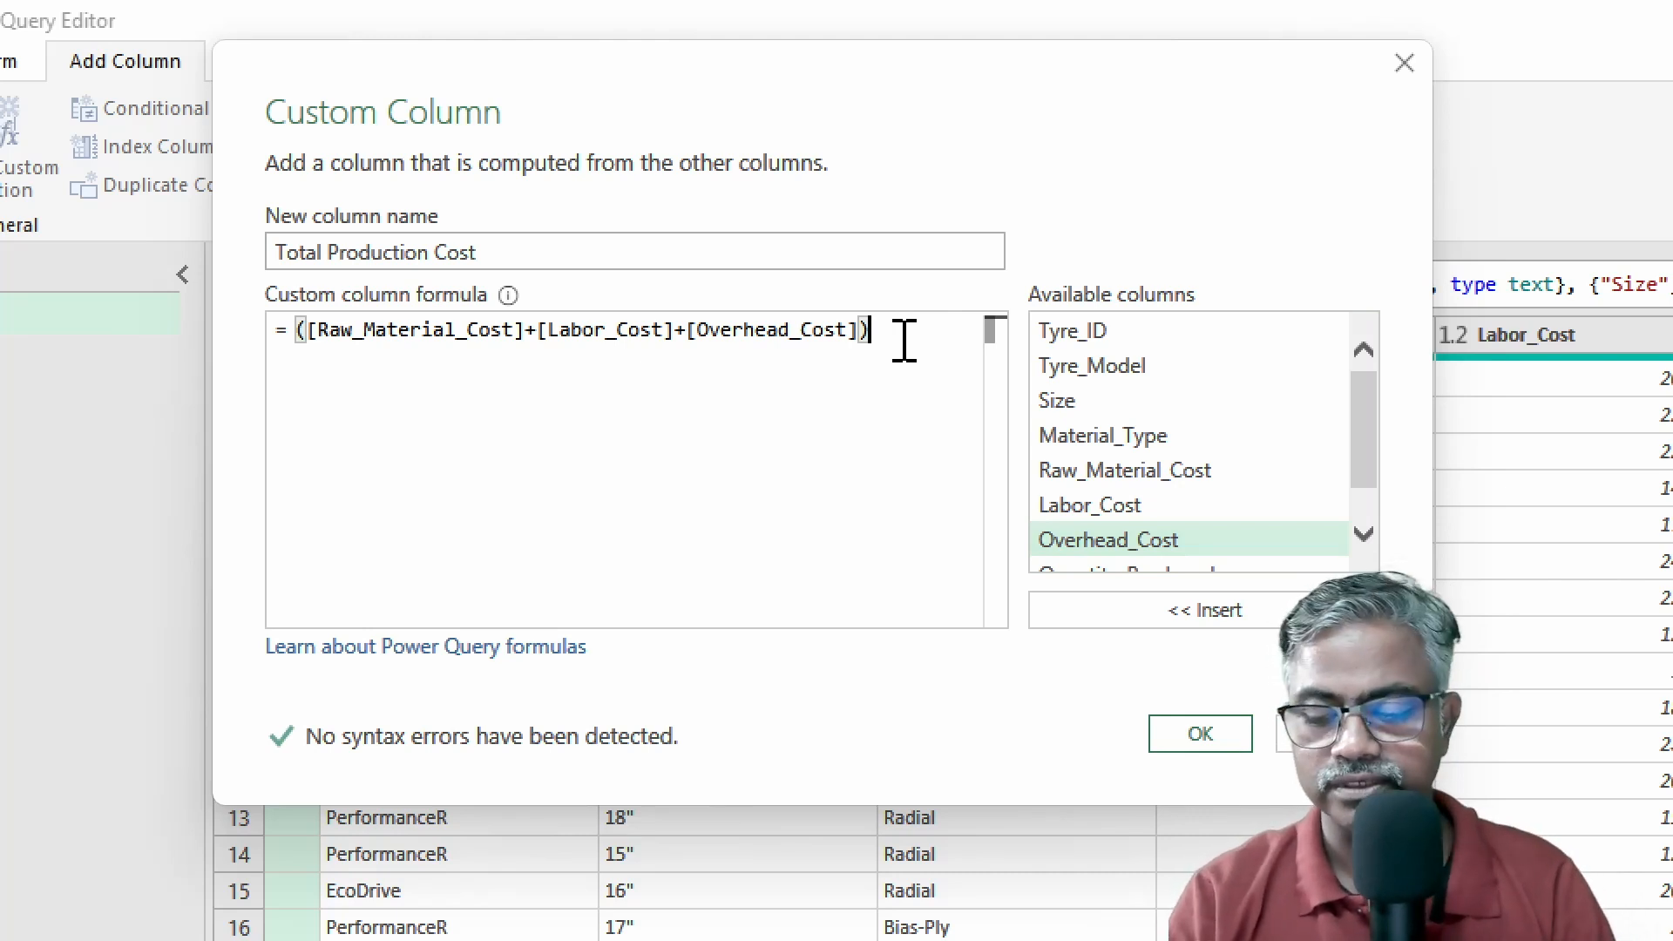
- Multiply the bracketed cost sum by [Quantity_Produced] in the formula and create the custom column
type("*")
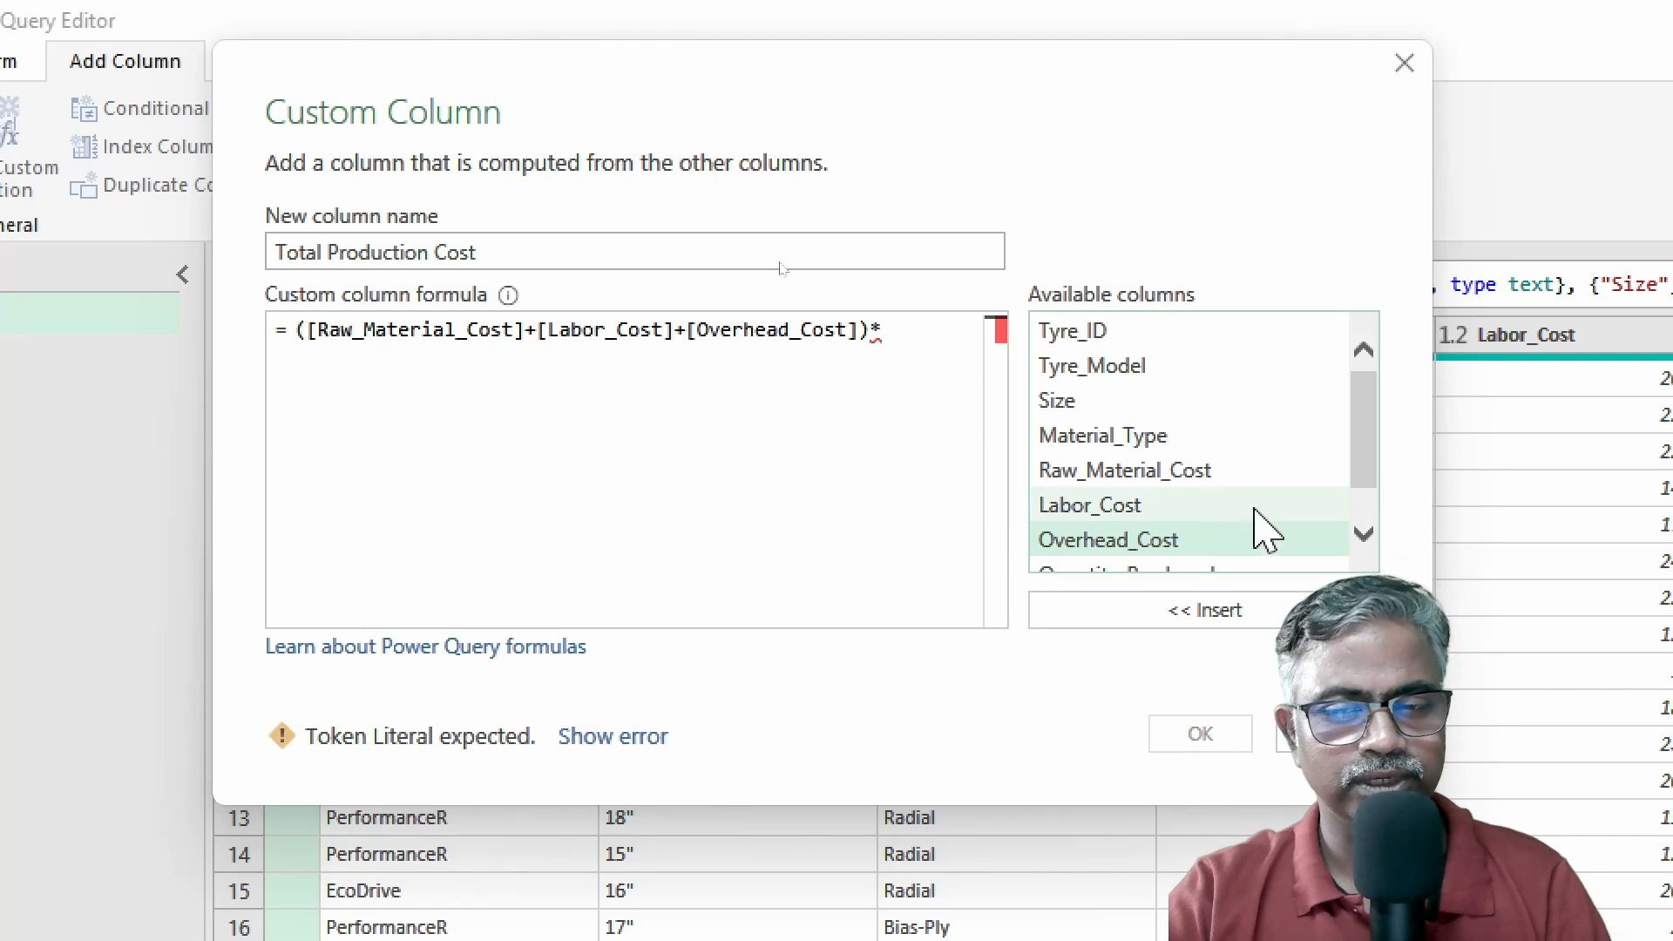
left_click(1364, 533)
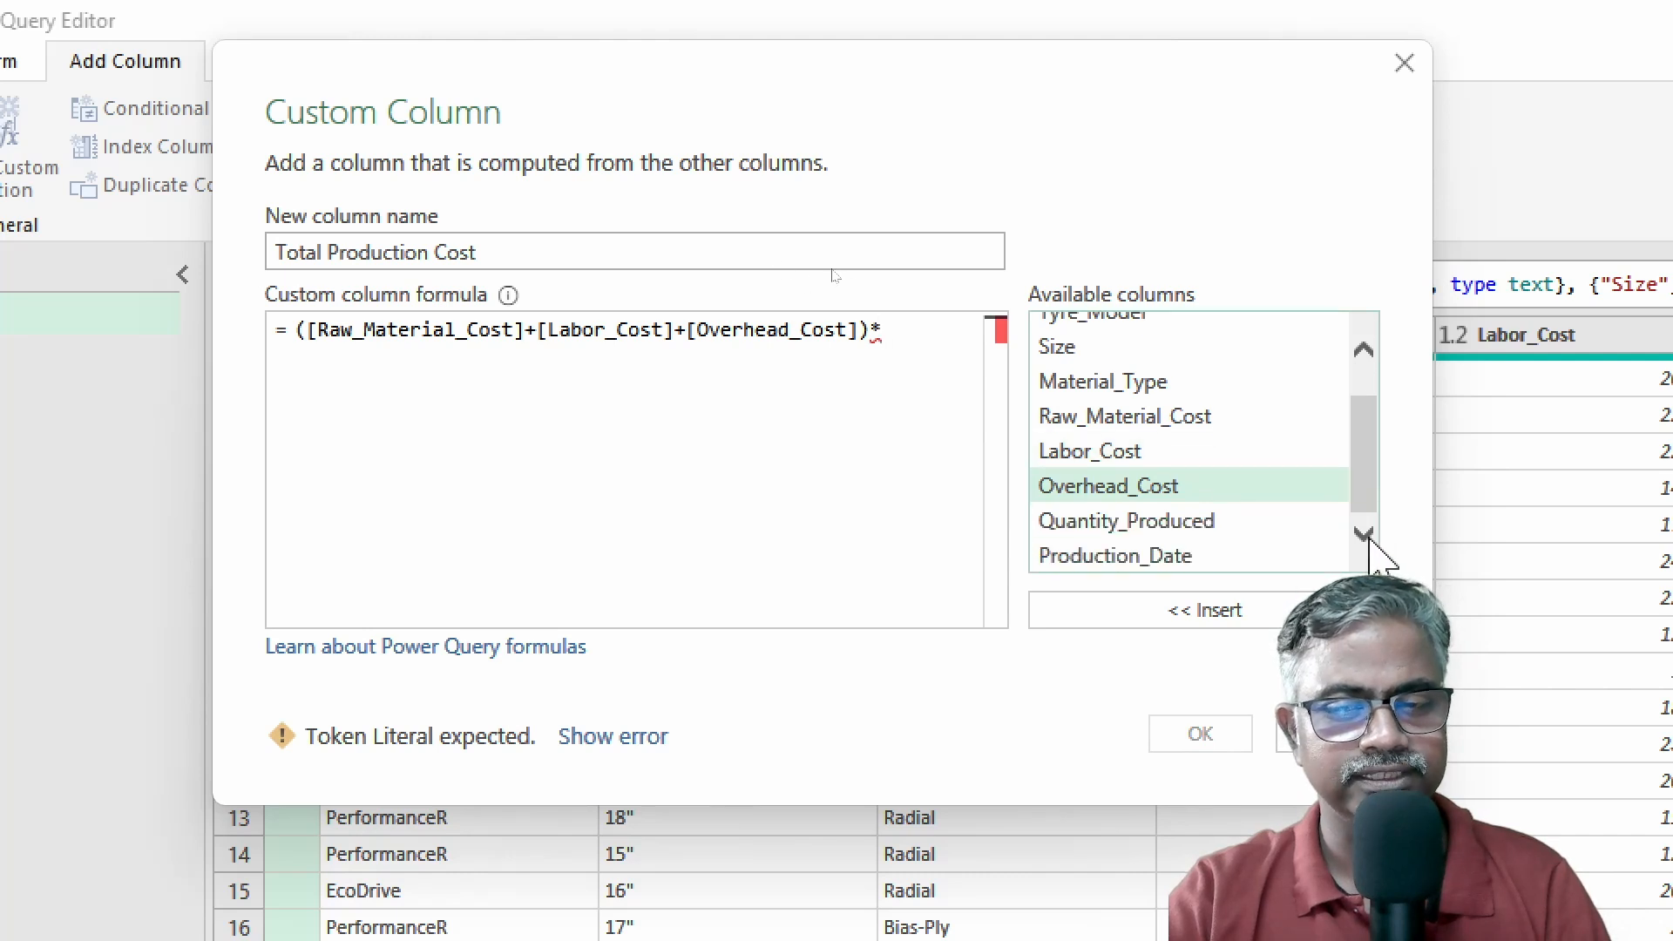
left_click(1124, 521)
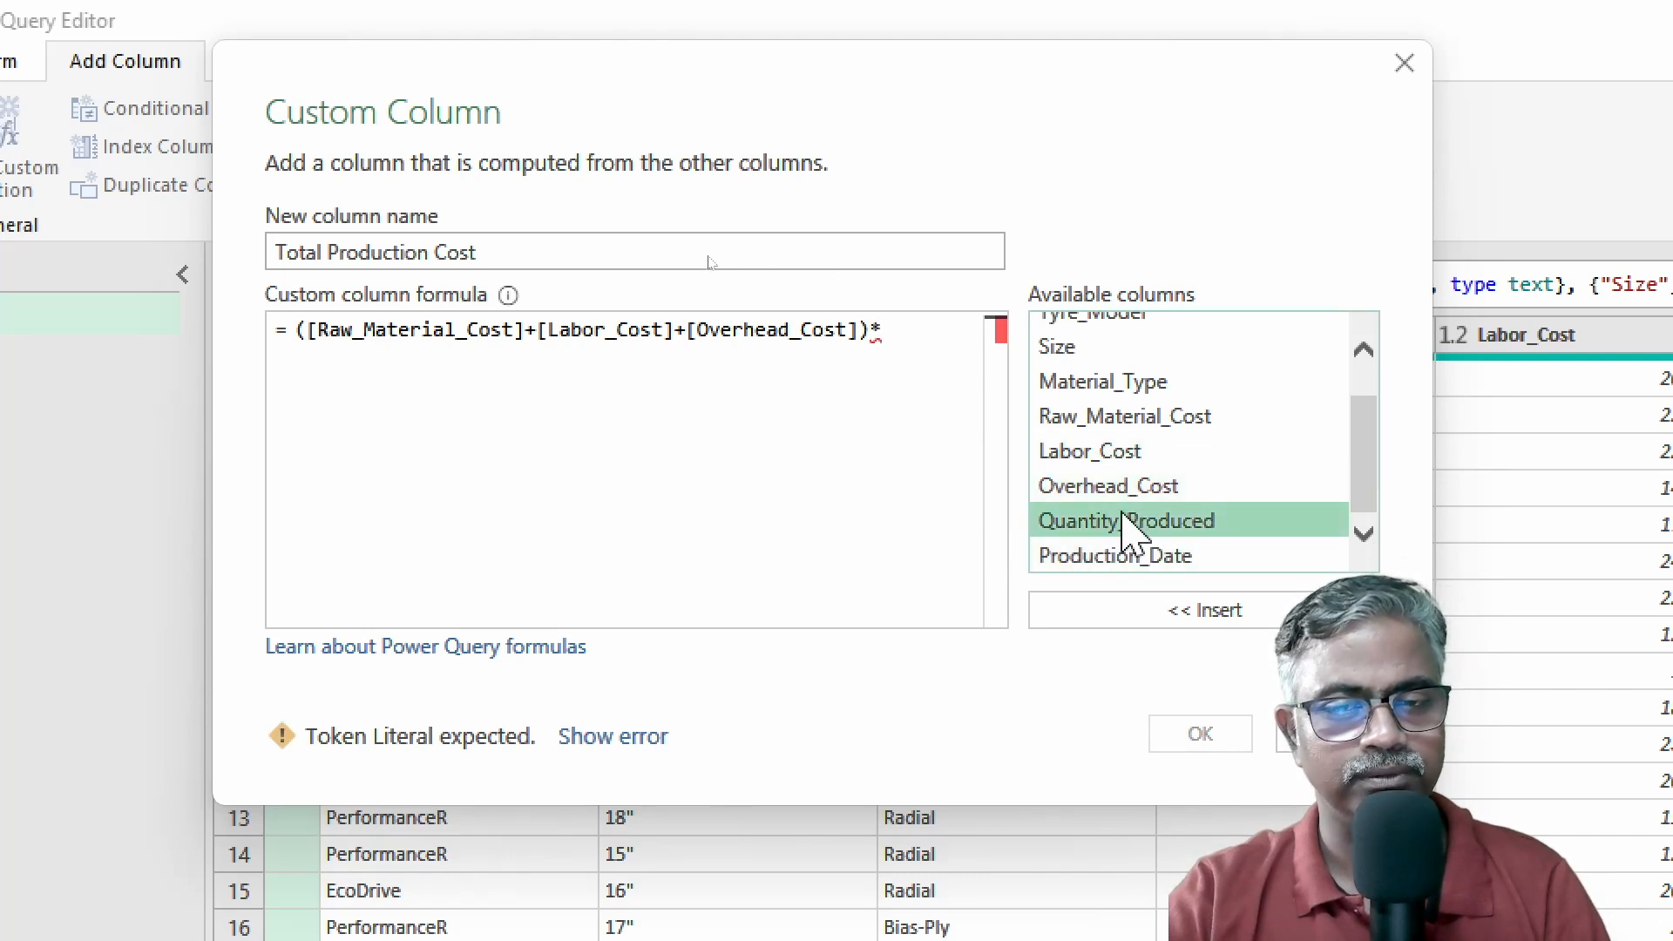
double_click(1124, 521)
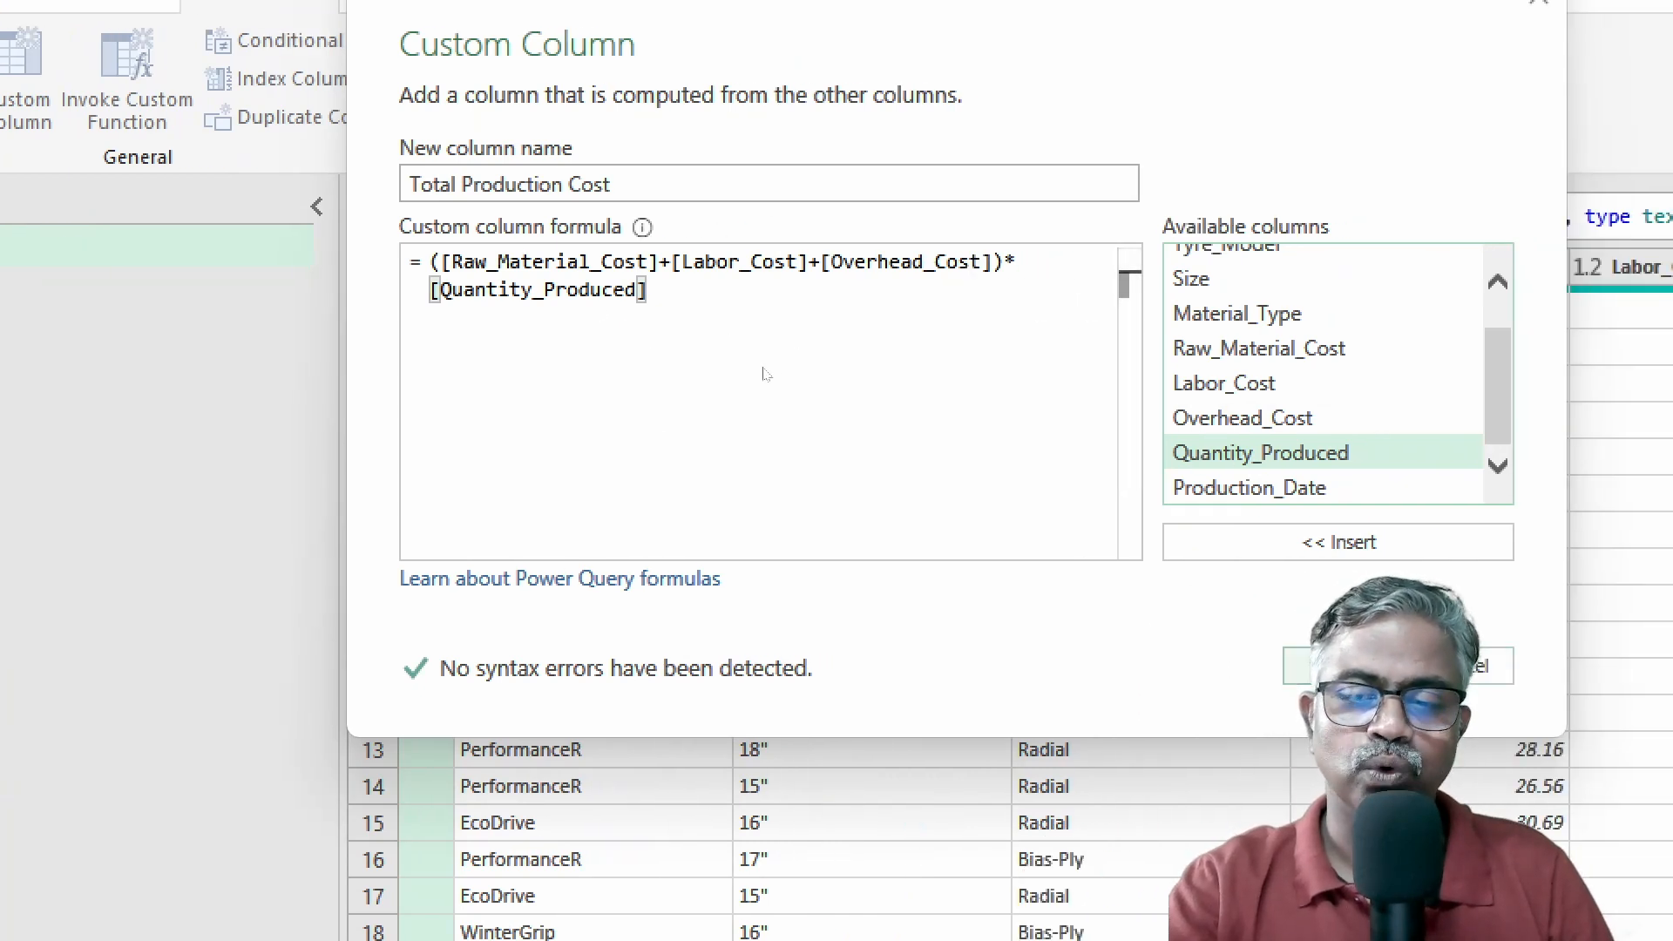
left_click(1333, 666)
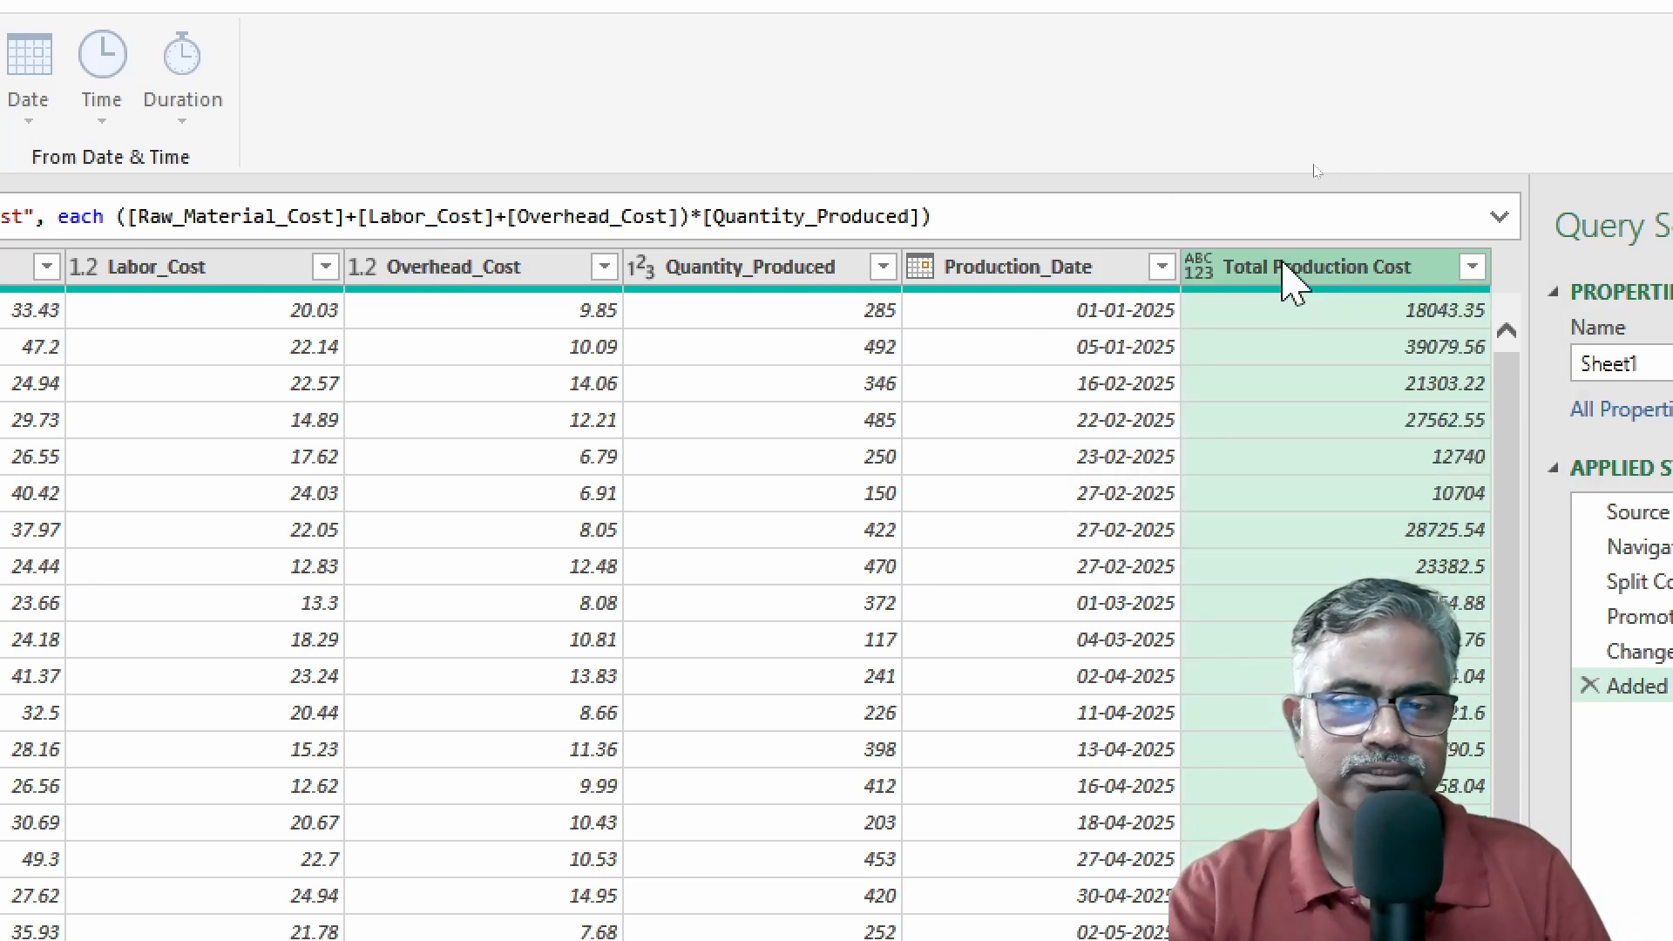
- Set the data type of the Total Production Cost column to Decimal Number
left_click(1201, 271)
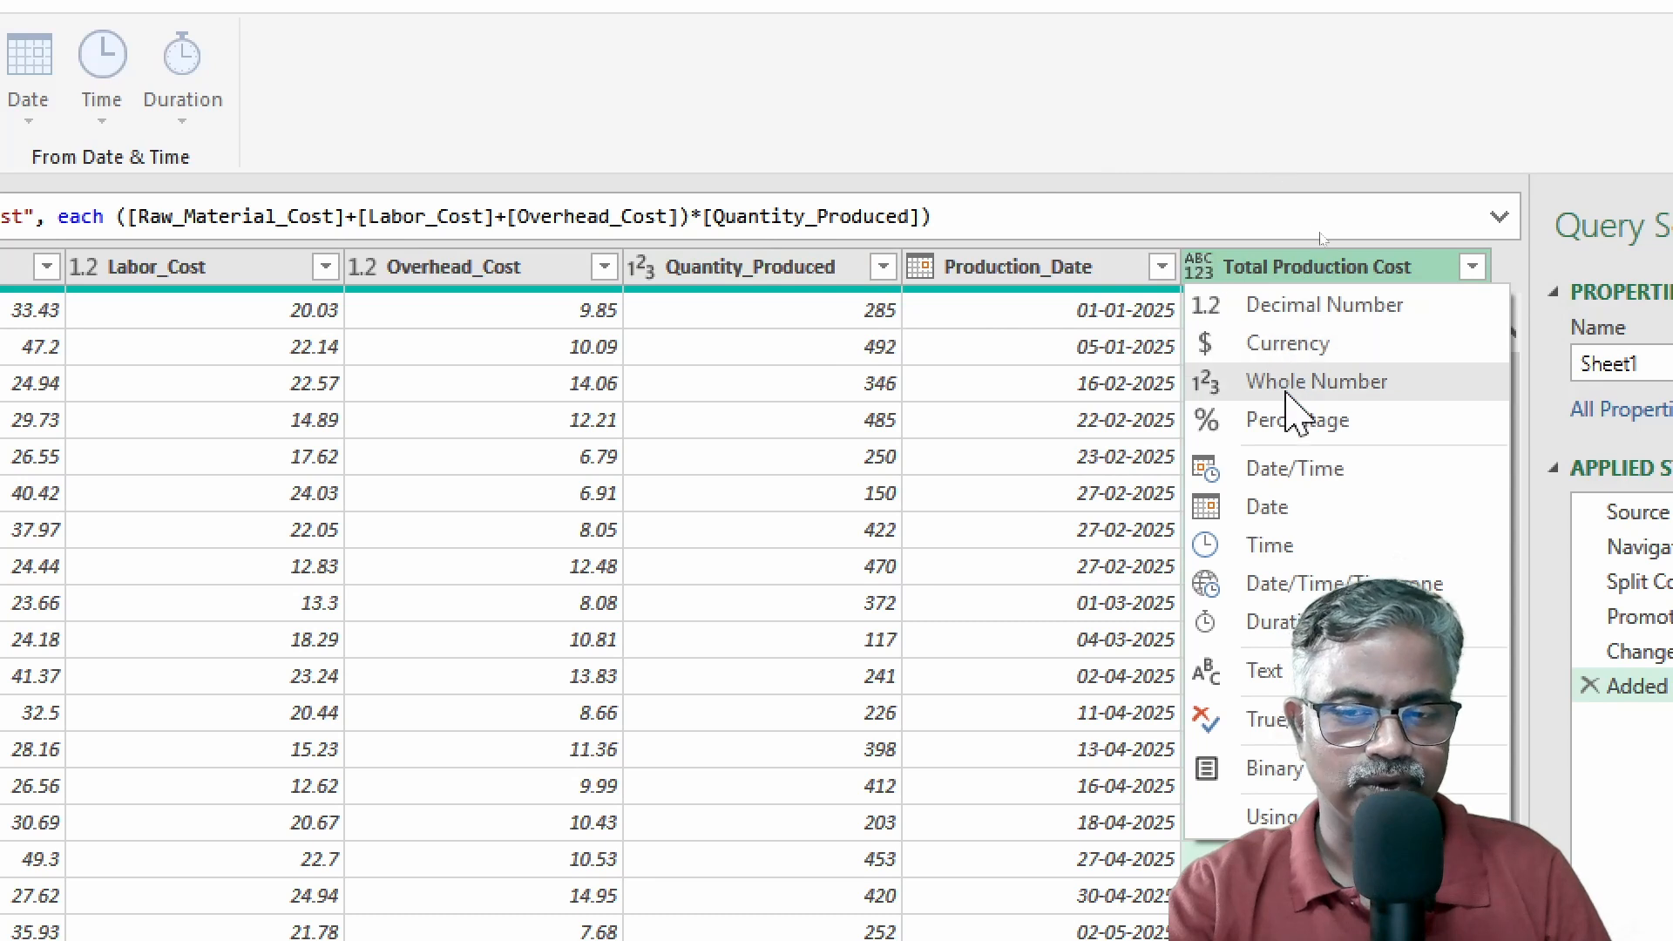
left_click(1277, 309)
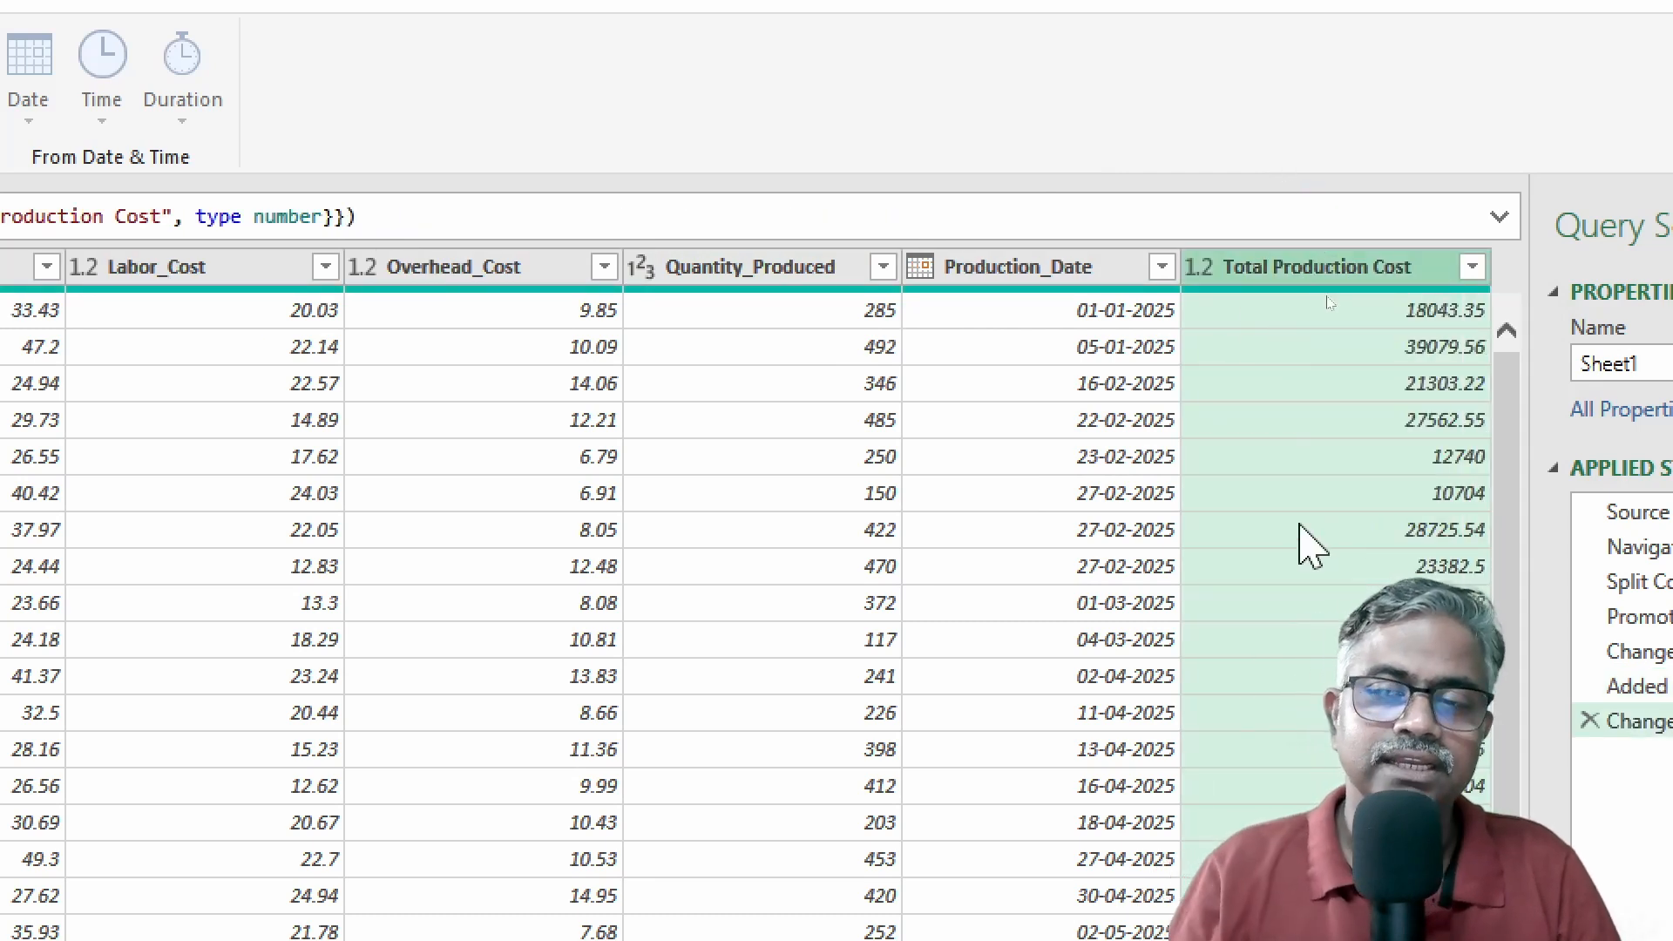